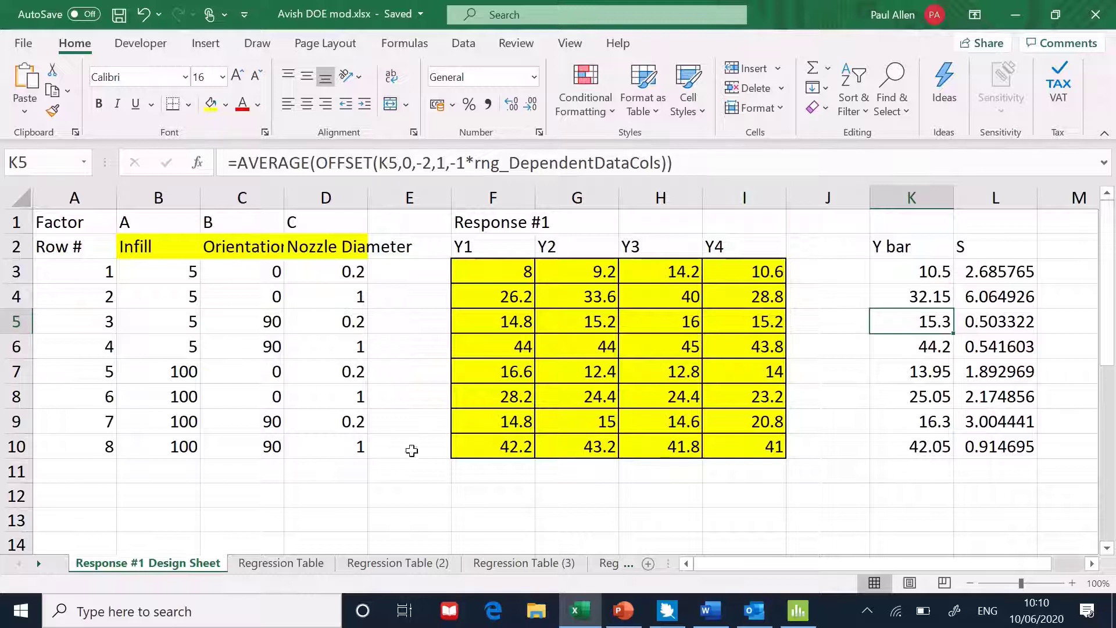
Autofit the widths of columns D and C so the Nozzle Diameter and Orientation headings fit.
double_click(368, 197)
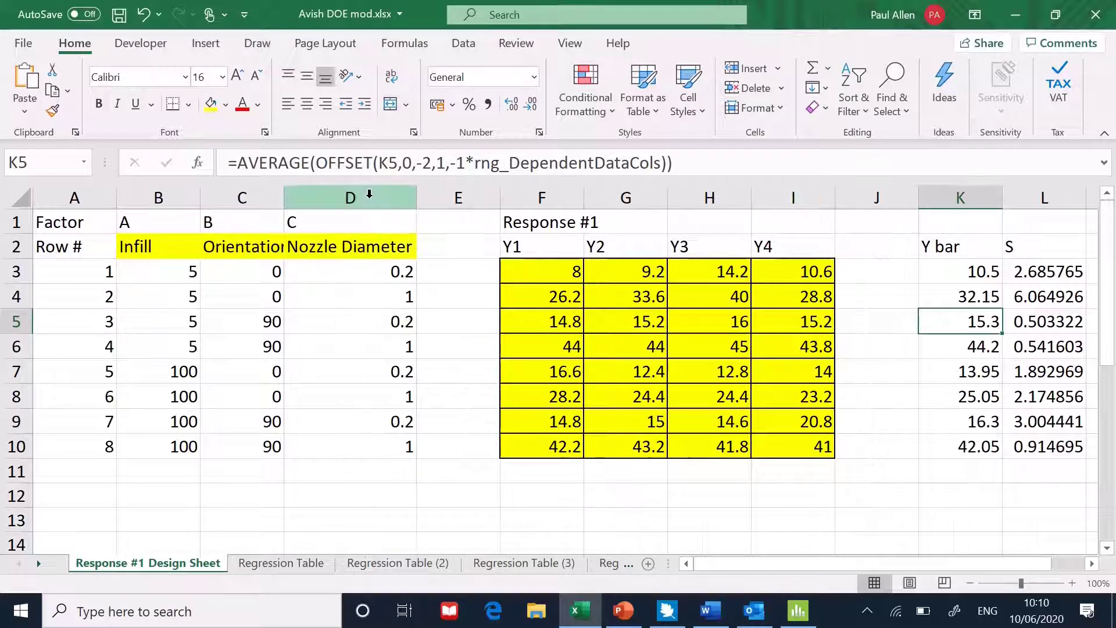
double_click(287, 205)
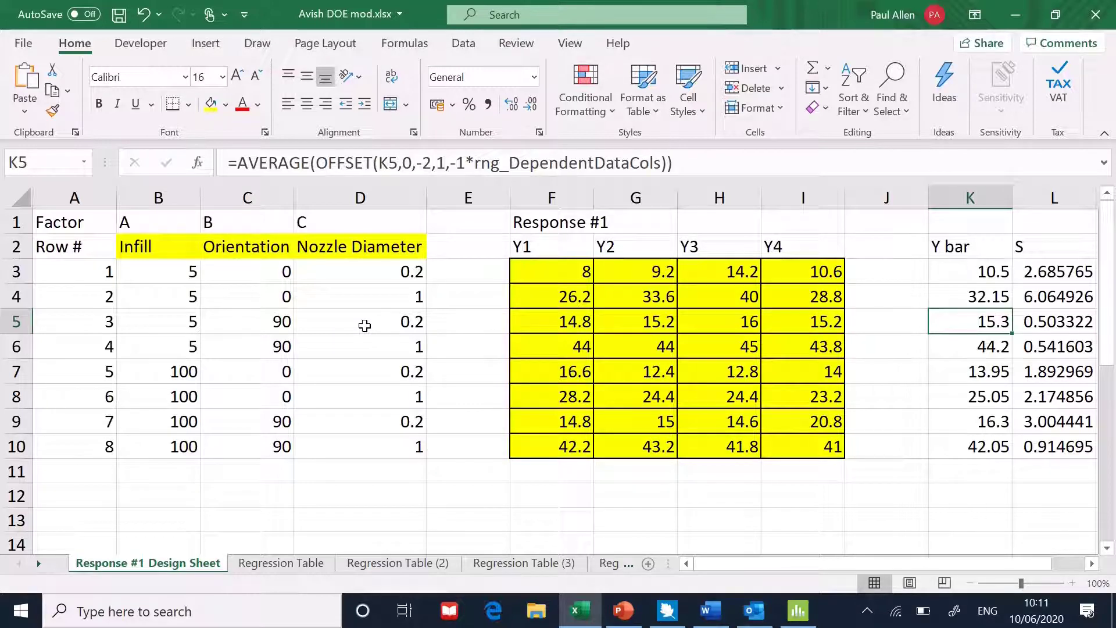
Examine the factor settings in B3:D10, the response data in F3:I10, and the first run across B3:I3.
drag(177, 272, 357, 441)
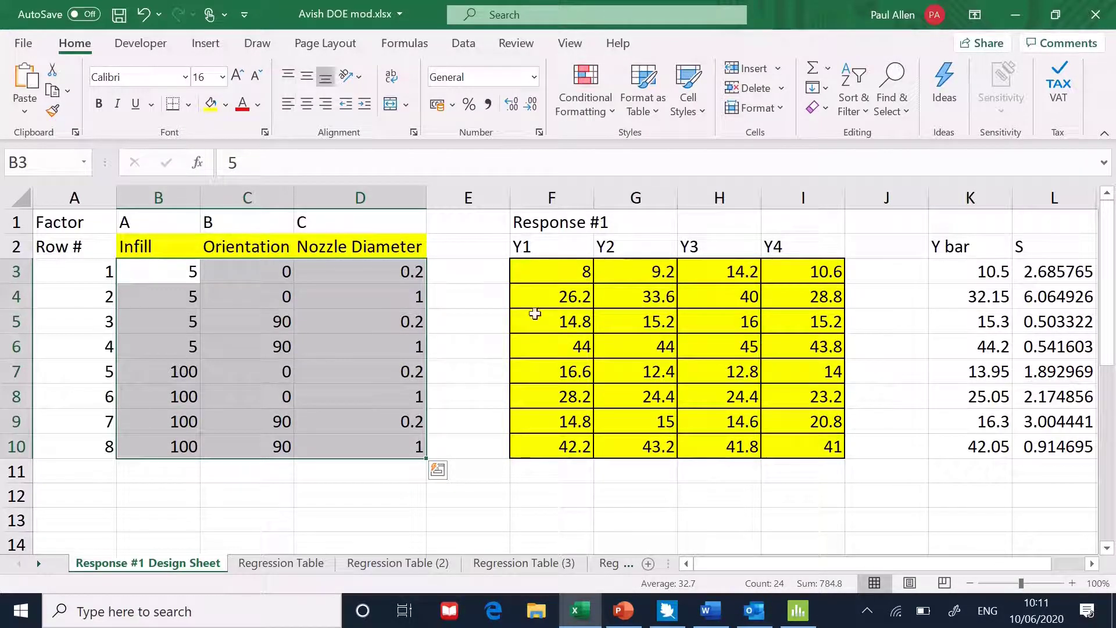
drag(545, 272, 807, 436)
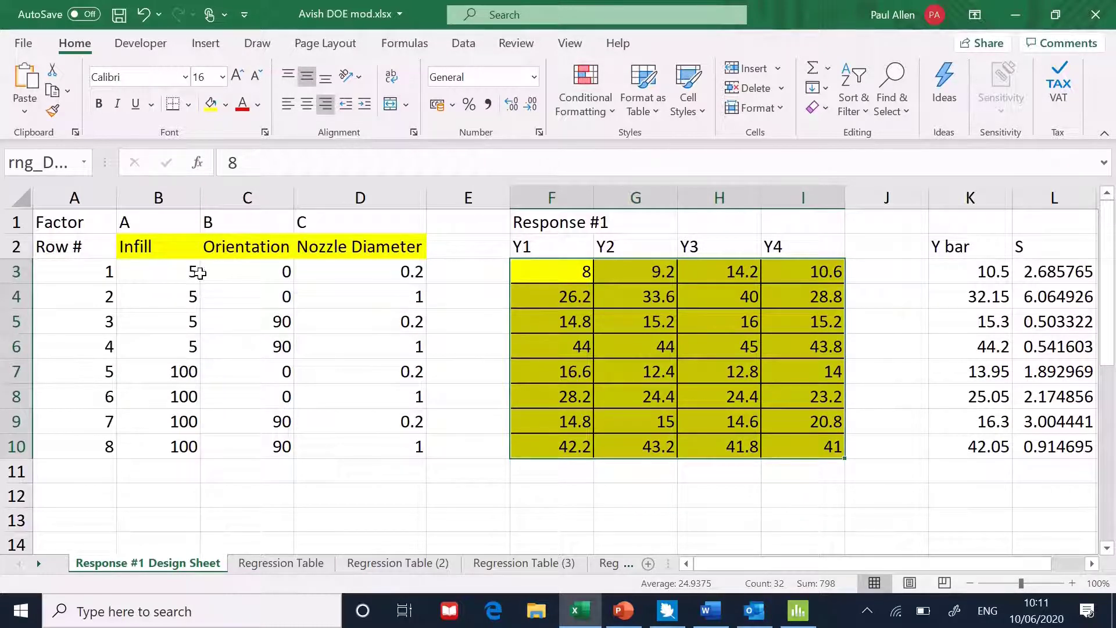
drag(181, 271, 809, 267)
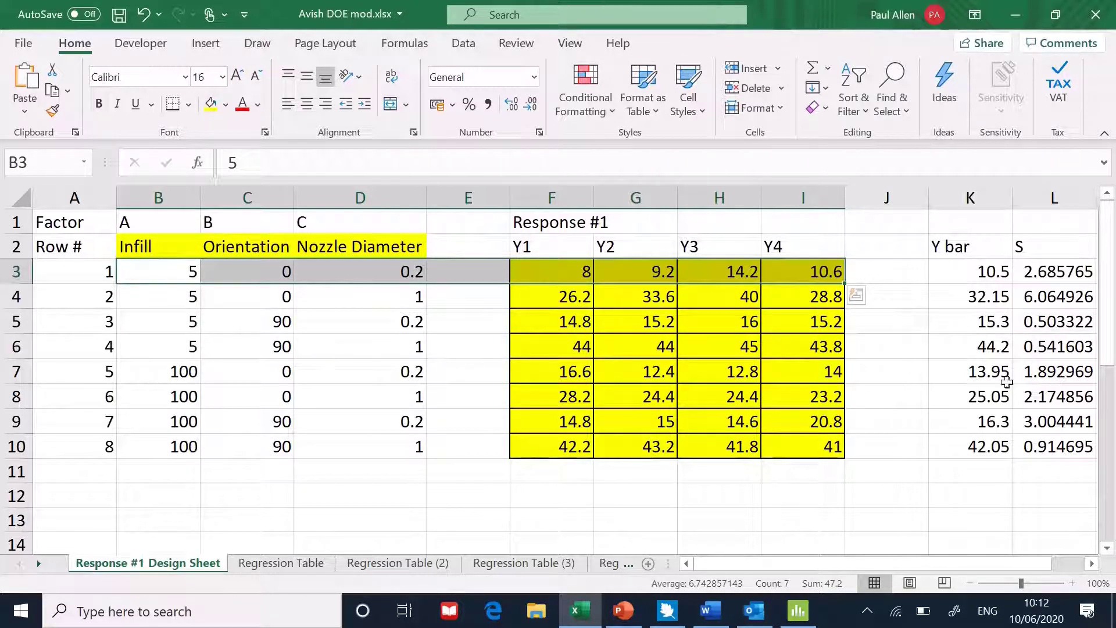
Compare the individual replicate values Y1 to Y4 for the first two runs of Response #1.
click(553, 268)
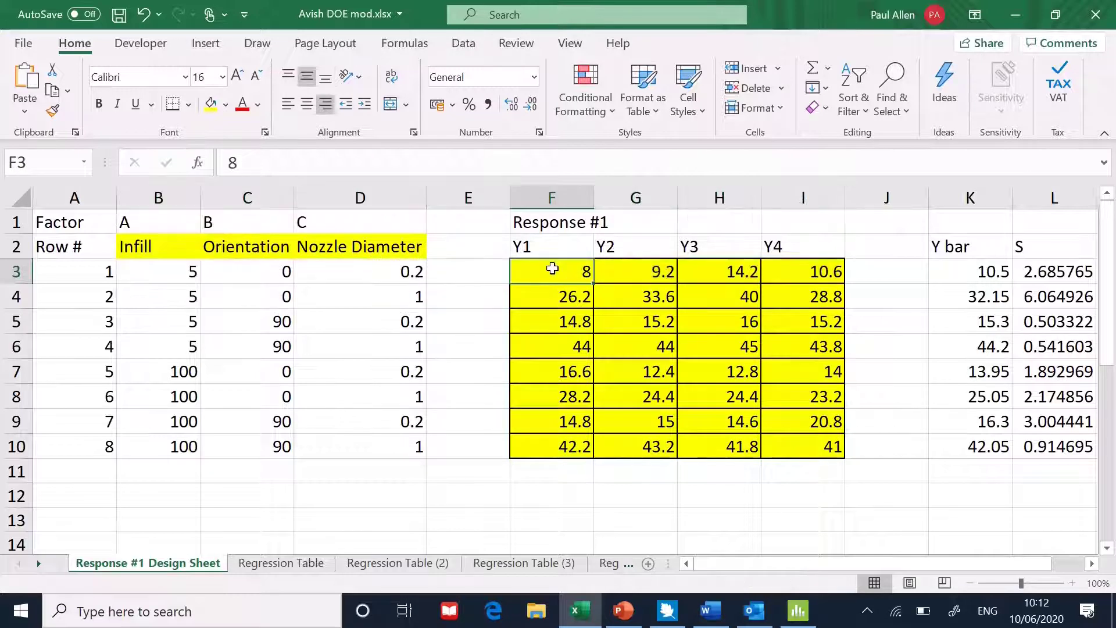
click(636, 271)
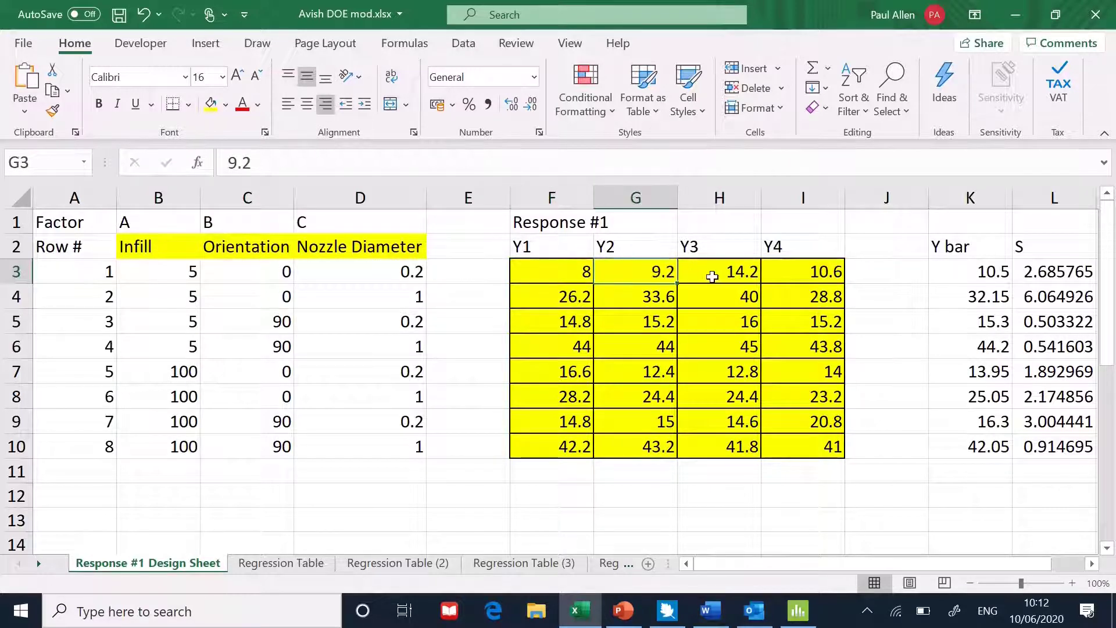
click(580, 276)
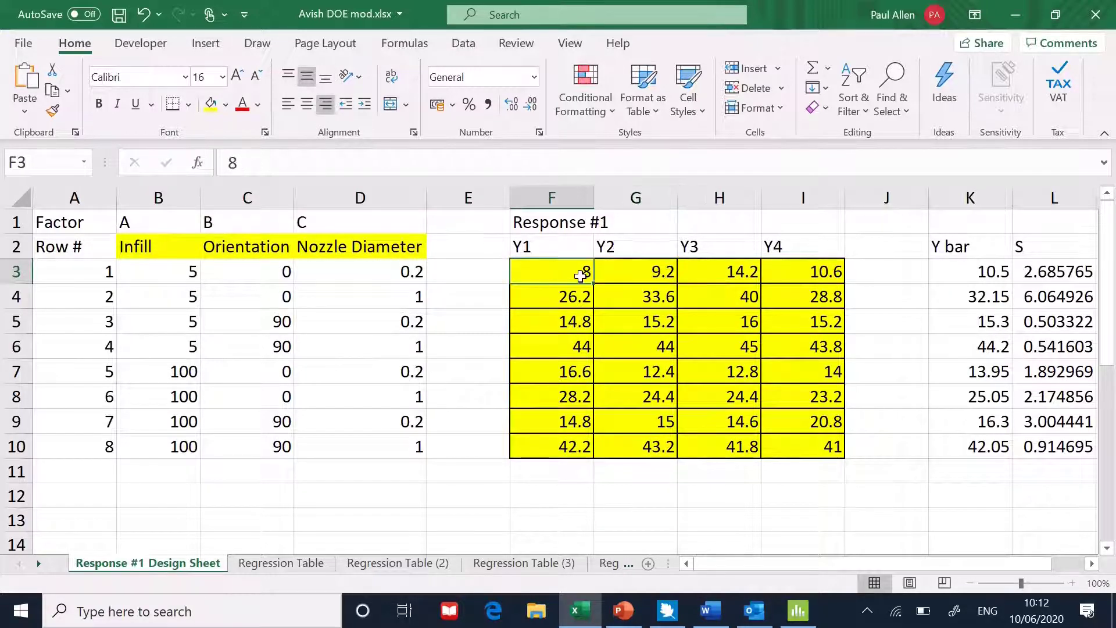
click(636, 278)
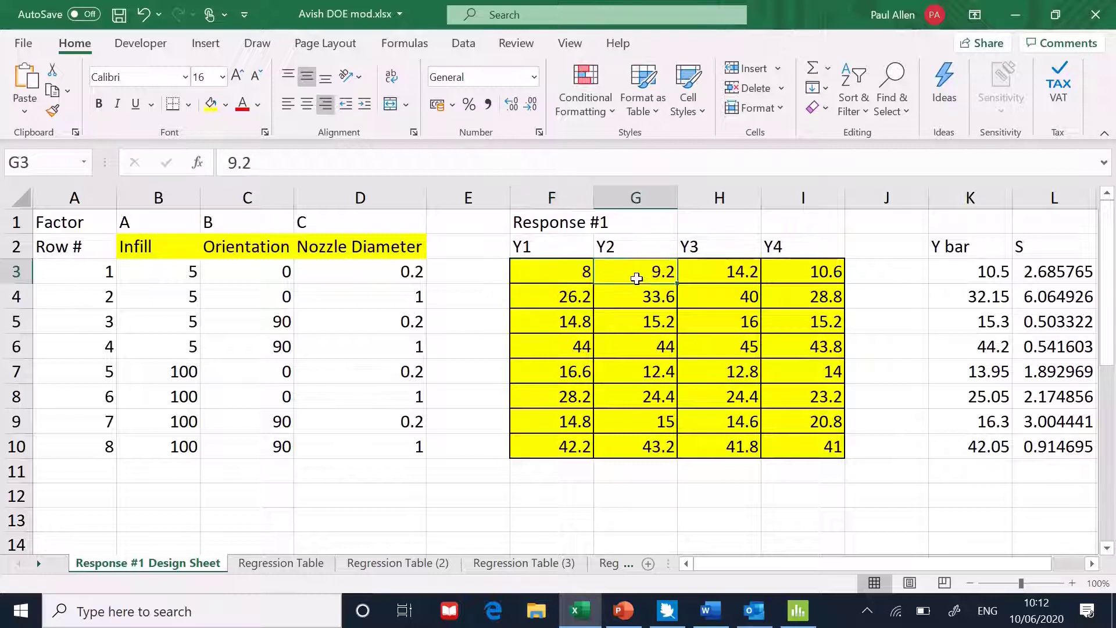
click(814, 271)
click(721, 271)
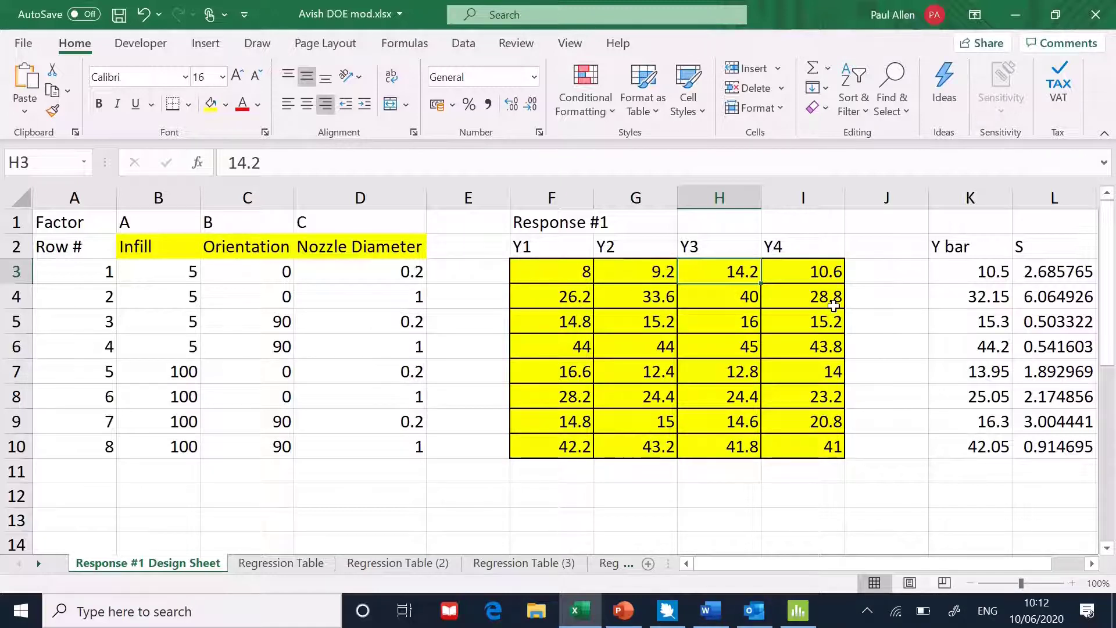
click(568, 301)
click(649, 296)
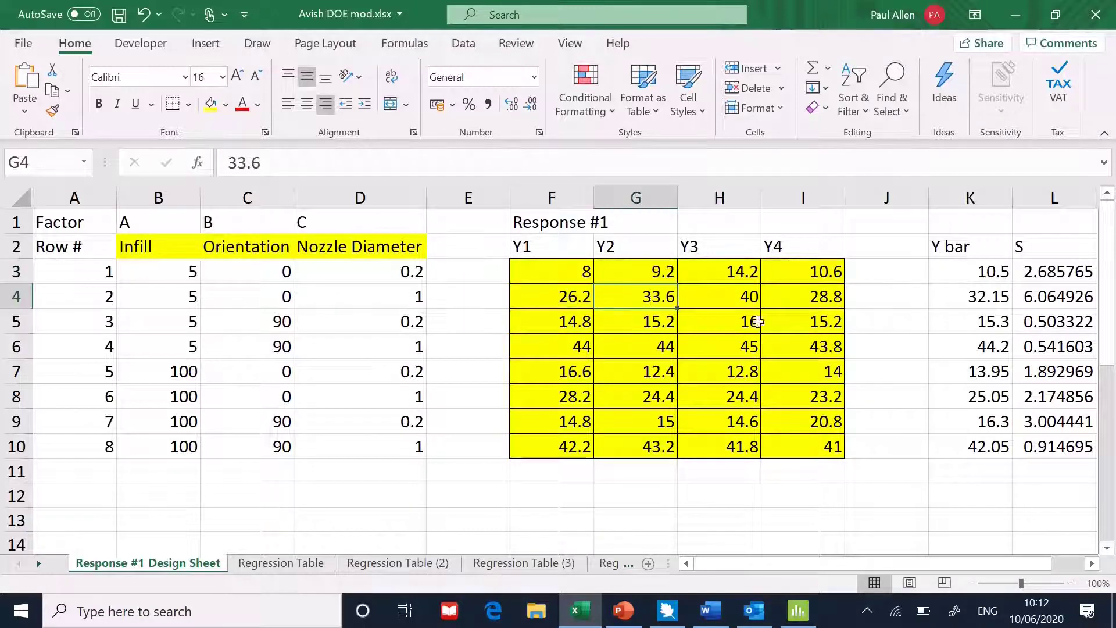
click(826, 301)
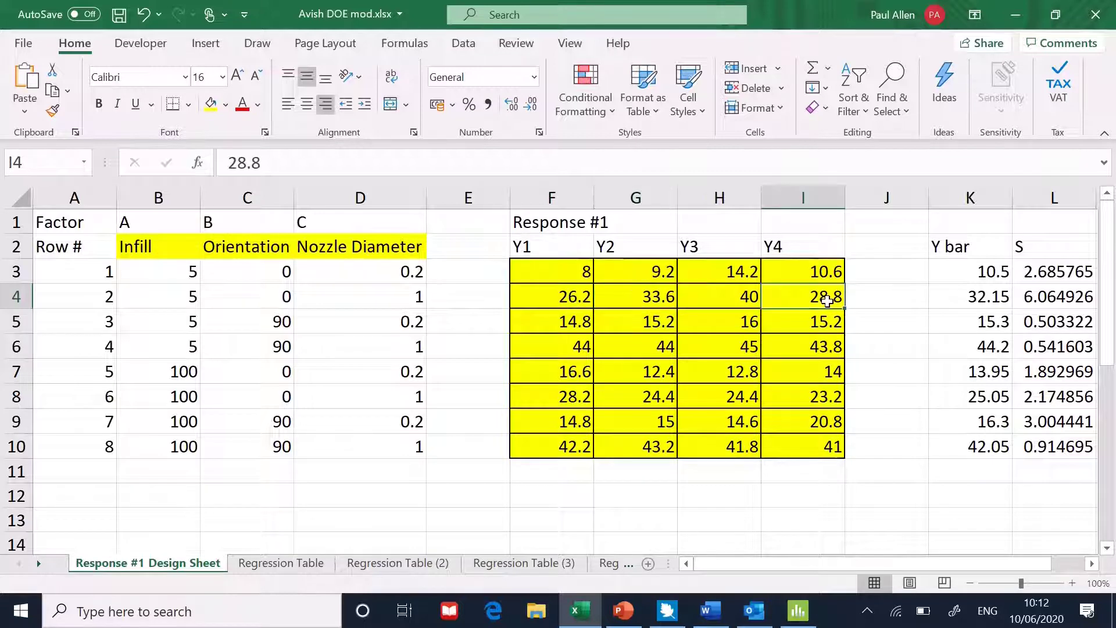
click(745, 301)
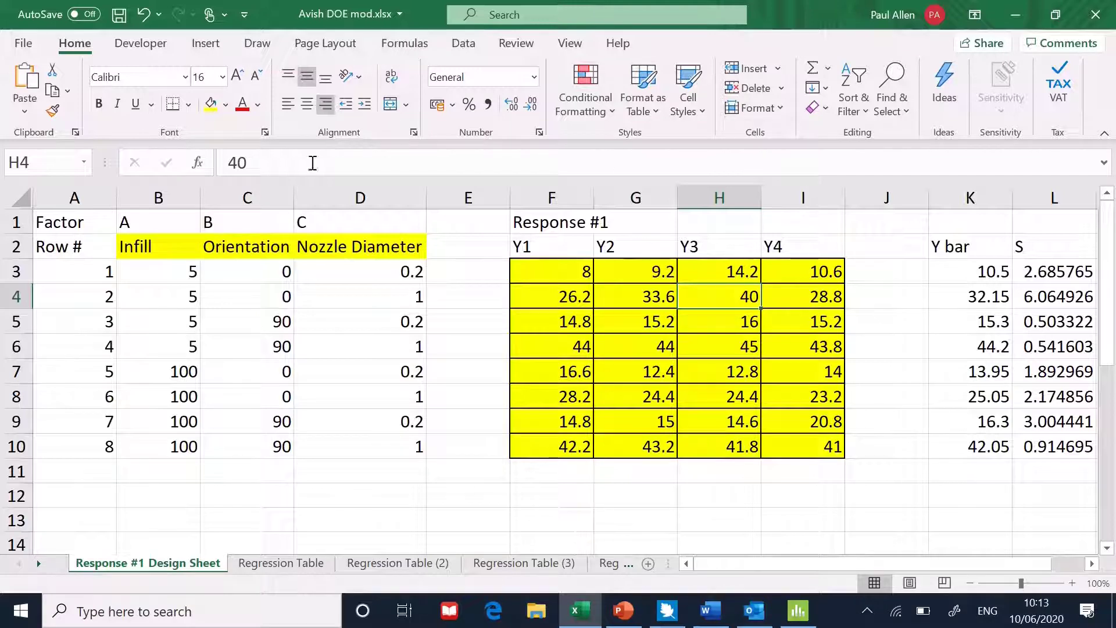
Review the factor settings in B3:D10 and compare the low and high Infill levels.
drag(179, 268, 361, 446)
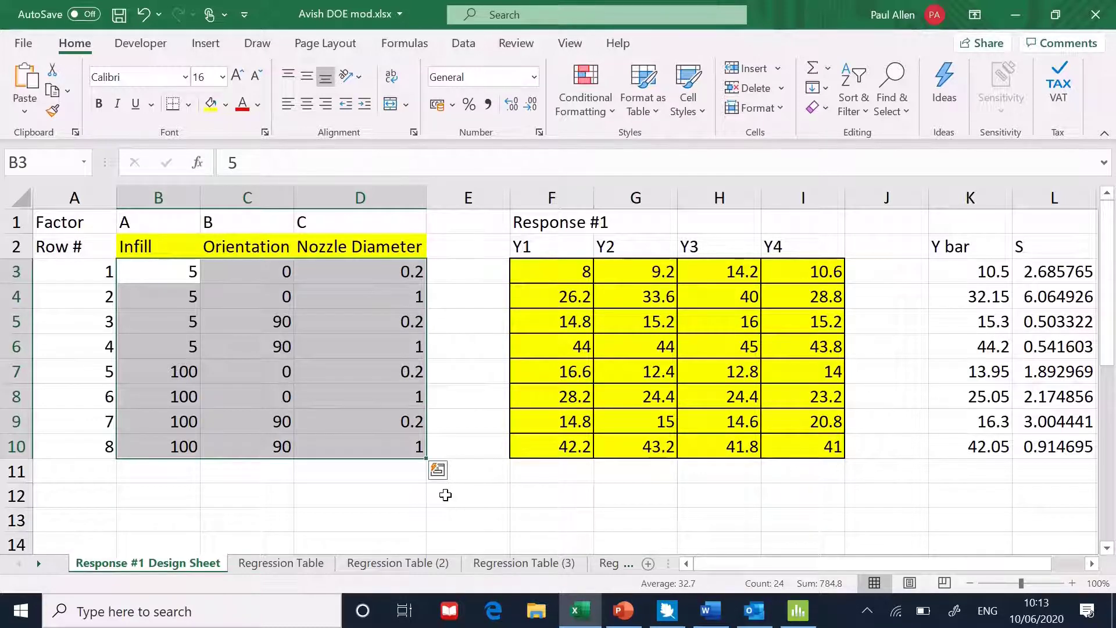
click(146, 273)
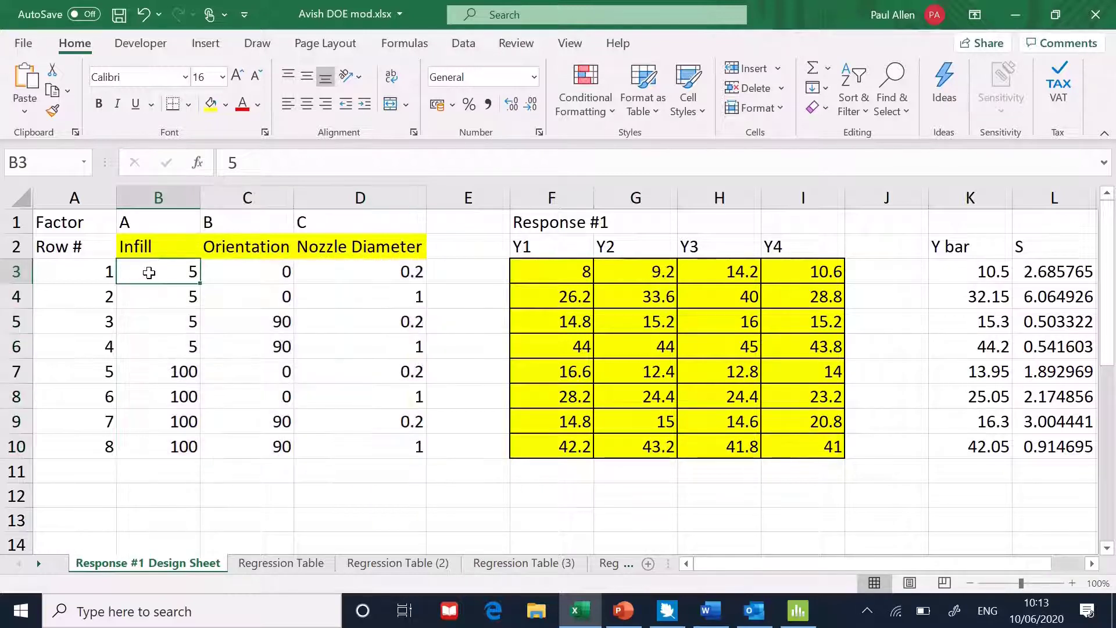
click(160, 373)
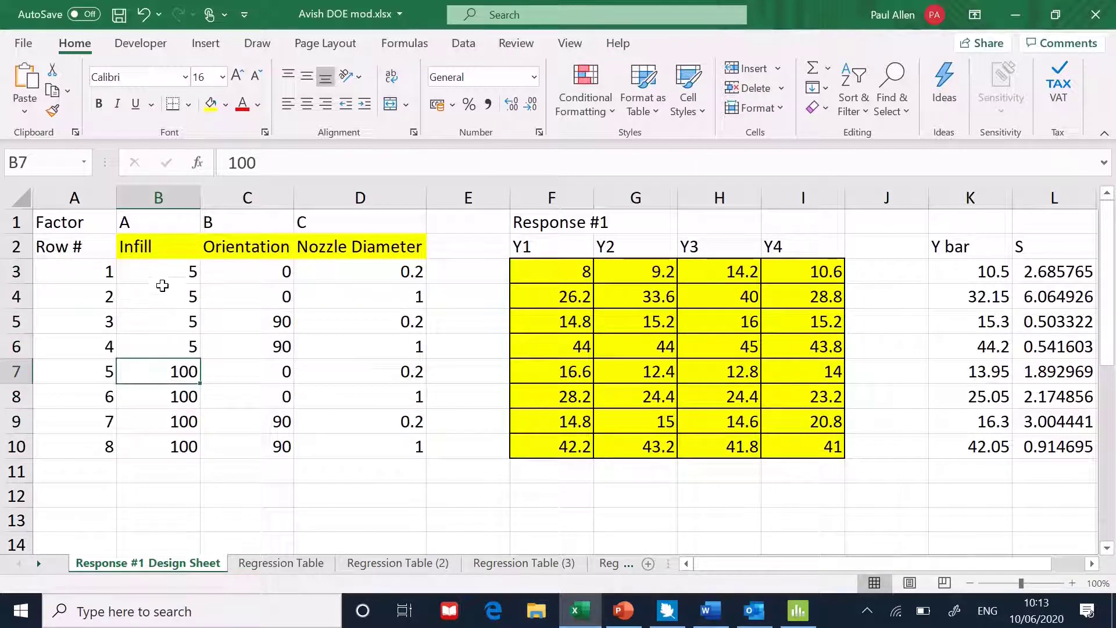
click(163, 274)
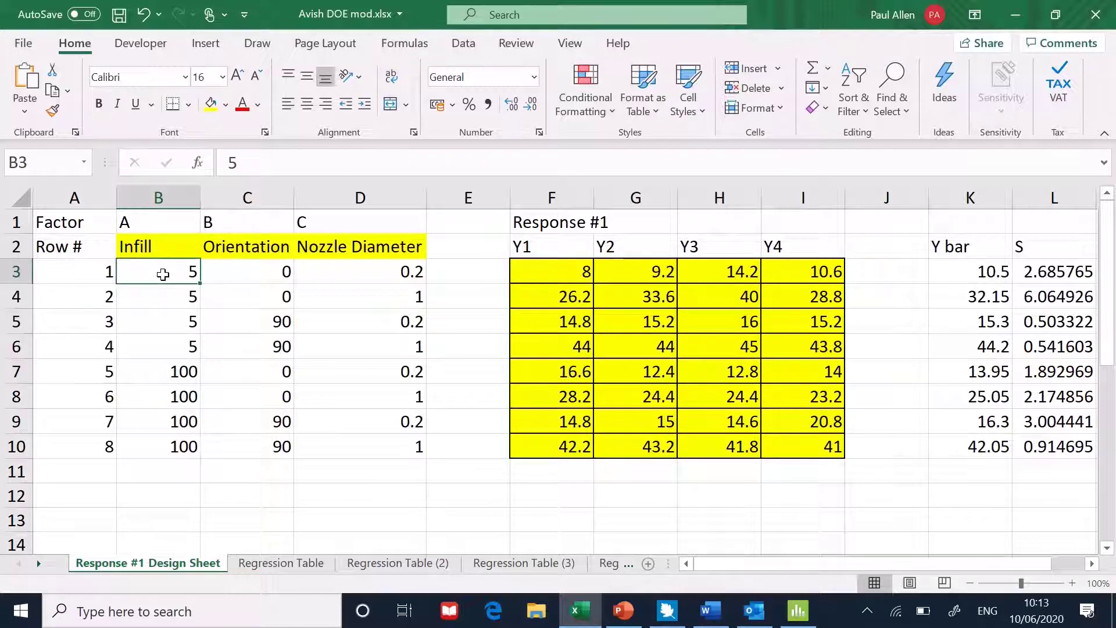
click(167, 377)
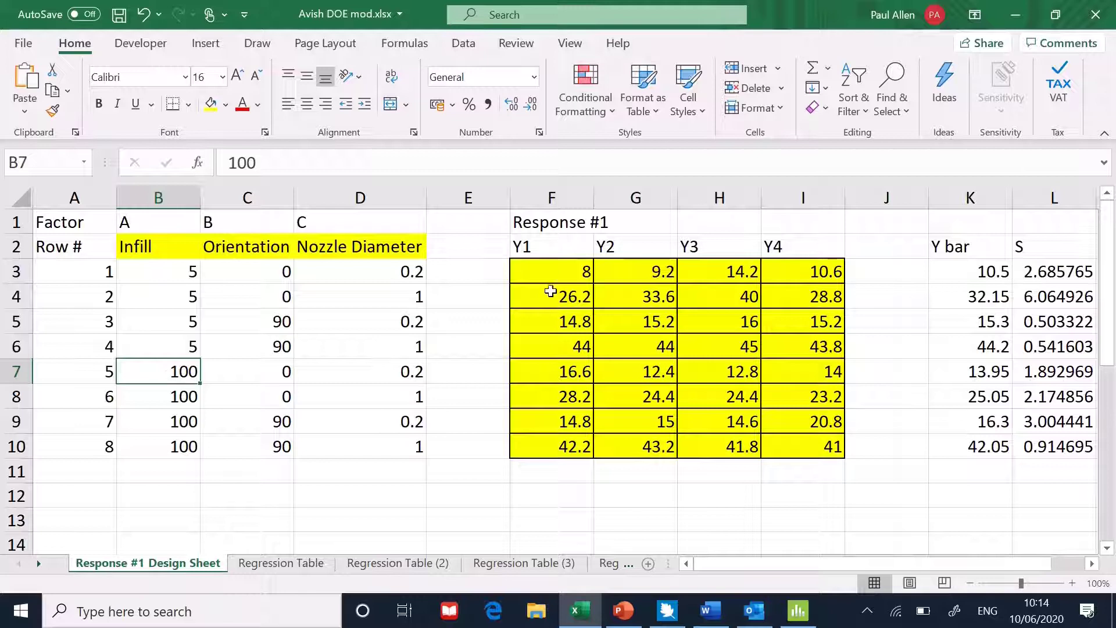
Review the Response #1 replicates in F3:I10 and inspect the Y bar average for each of the eight runs.
drag(553, 272, 799, 447)
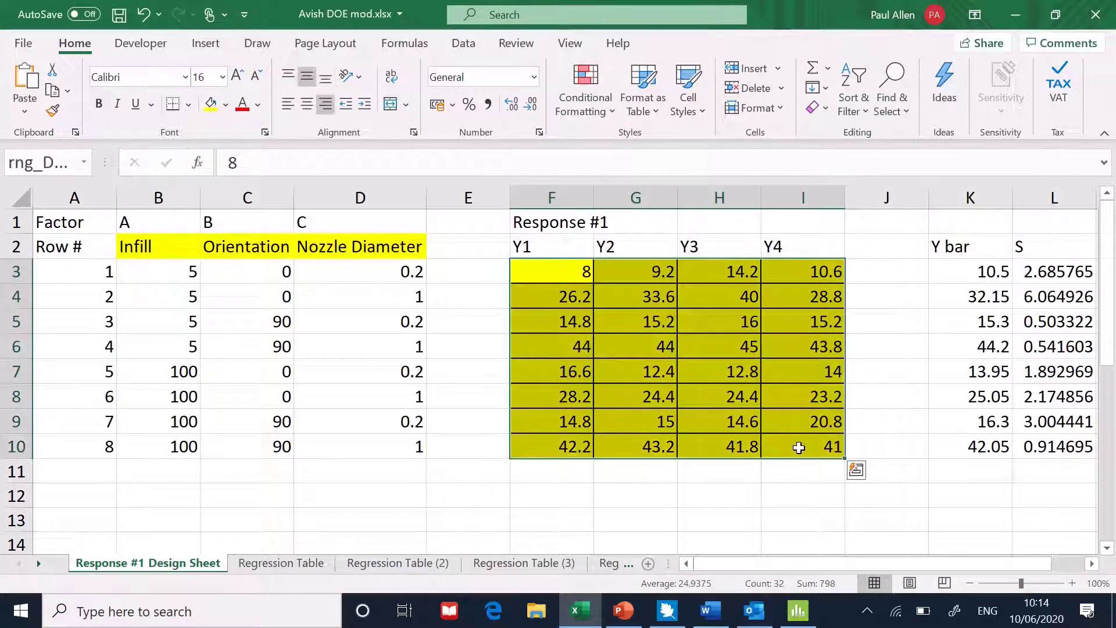
click(965, 274)
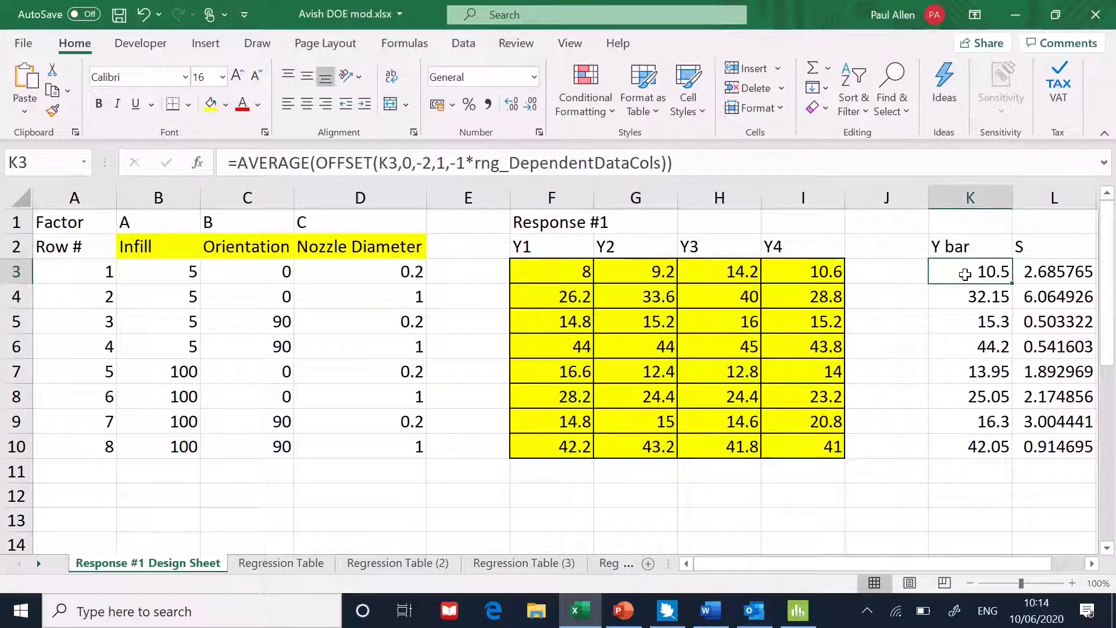
click(962, 295)
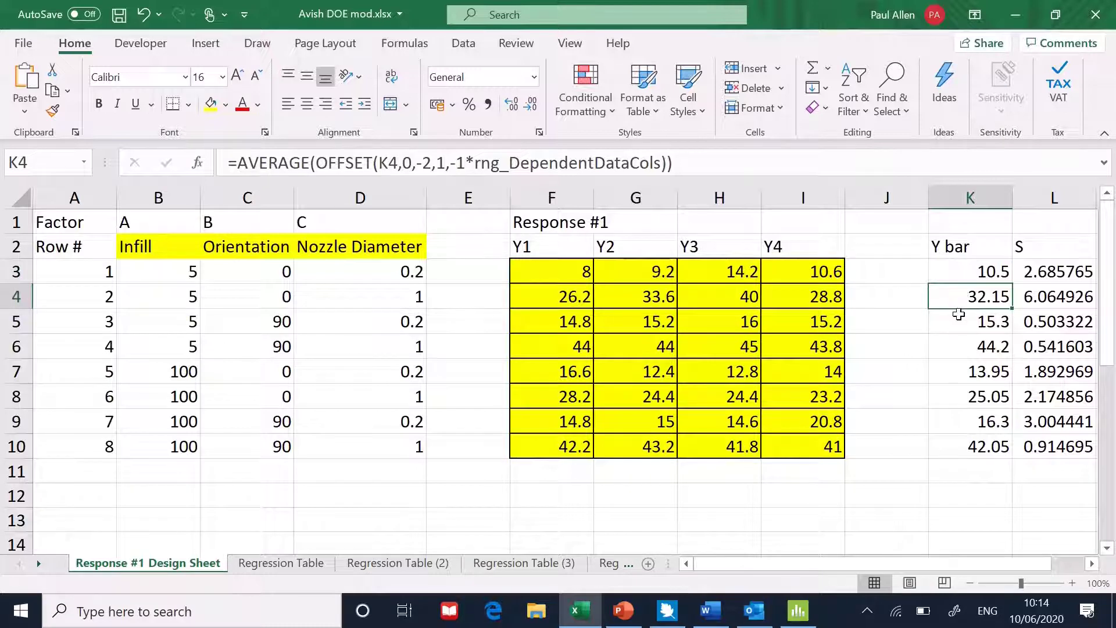
click(959, 314)
click(963, 344)
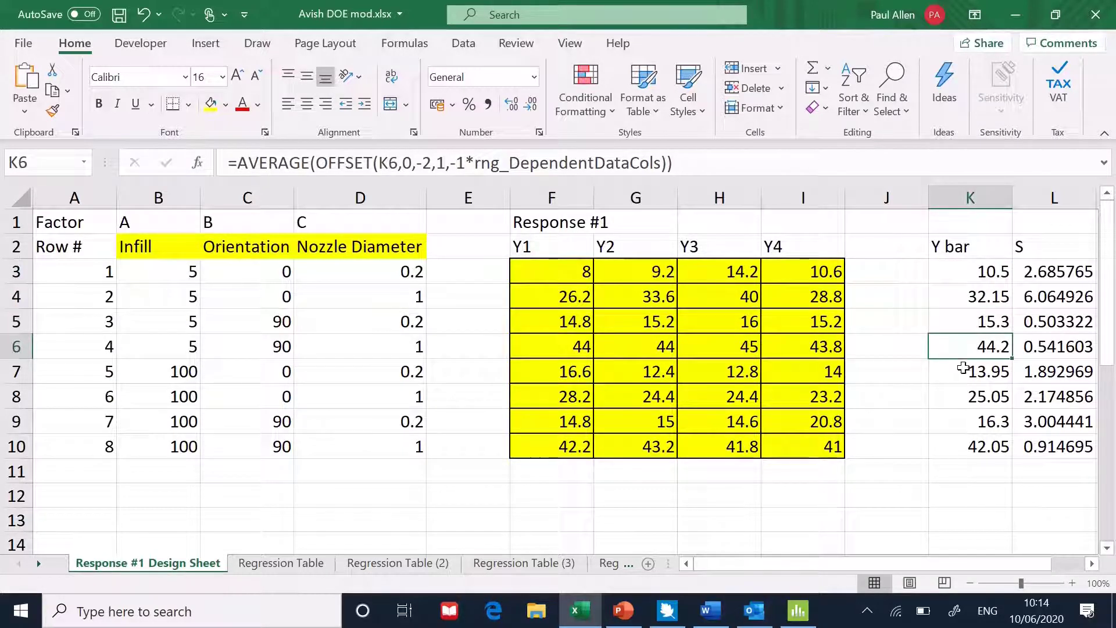
click(968, 375)
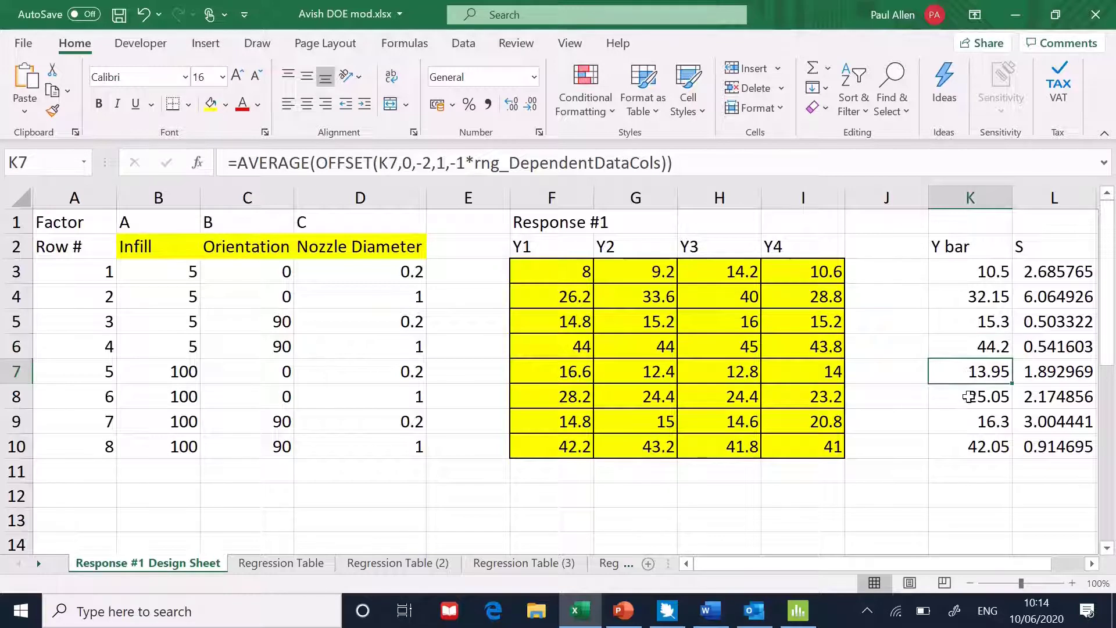
click(969, 396)
click(972, 420)
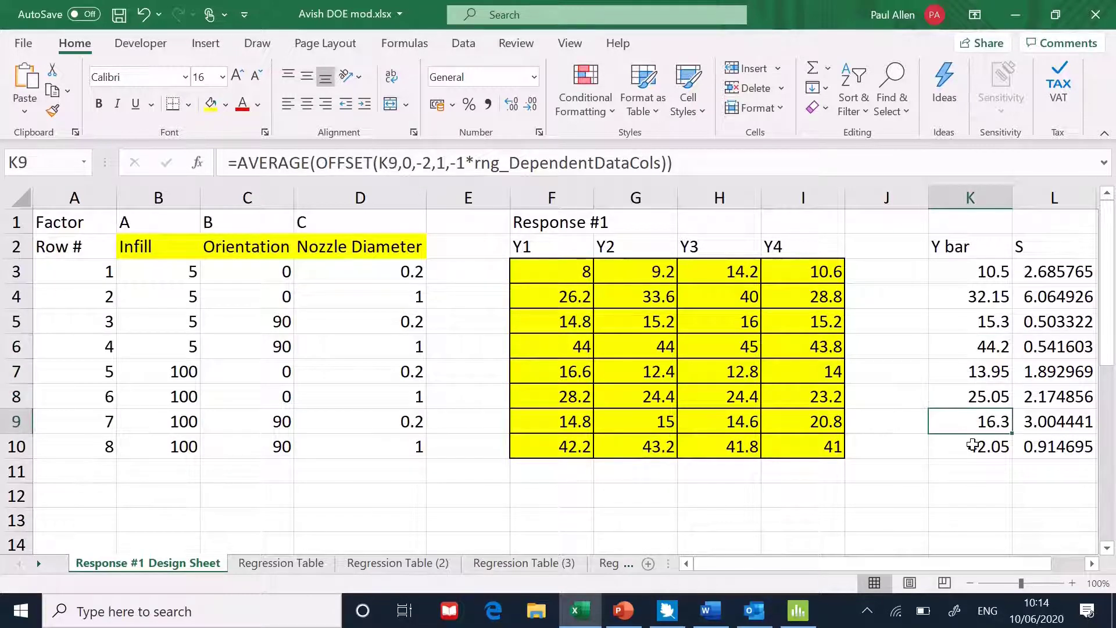
click(973, 445)
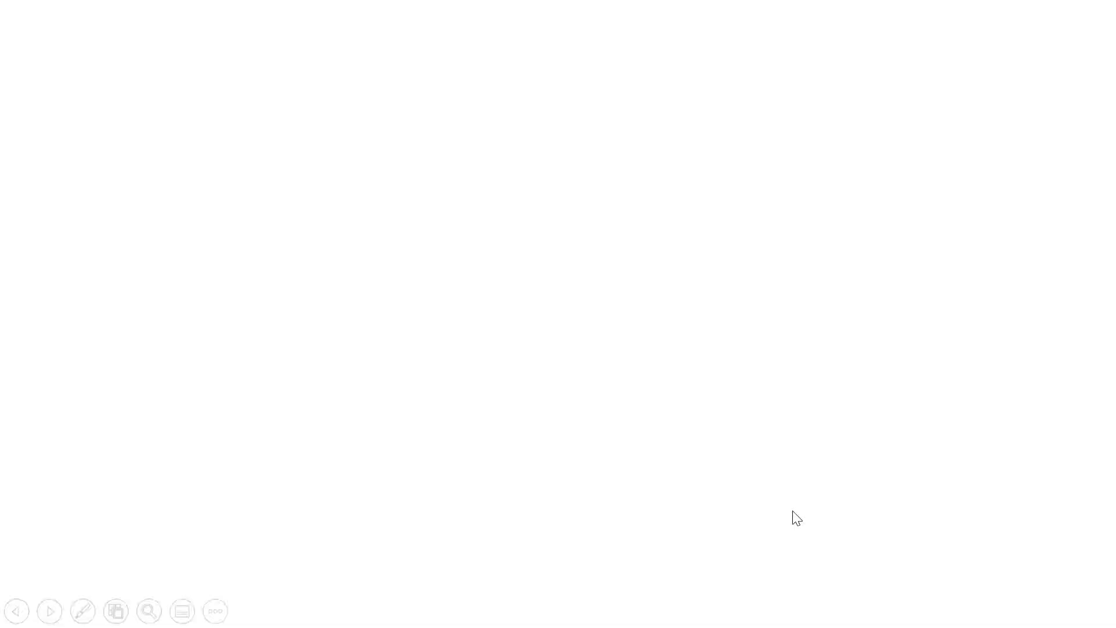
On the blank slide in the PowerPoint slide show, sketch a red box labelled ARRAY and three narrow upright rectangles beside it.
drag(340, 93, 216, 90)
mouse_move(347, 93)
mouse_down()
mouse_move(349, 172)
mouse_move(338, 177)
mouse_move(287, 174)
mouse_move(217, 149)
mouse_up()
mouse_move(215, 93)
mouse_down()
mouse_move(220, 160)
mouse_move(252, 123)
mouse_move(304, 137)
mouse_move(319, 120)
mouse_move(314, 137)
mouse_up()
mouse_move(440, 97)
mouse_down()
mouse_move(421, 95)
mouse_move(401, 130)
mouse_move(399, 172)
mouse_up()
mouse_move(440, 96)
mouse_down()
mouse_move(438, 174)
mouse_move(398, 174)
mouse_up()
drag(467, 100, 471, 169)
mouse_move(471, 95)
mouse_down()
mouse_move(505, 94)
mouse_move(513, 176)
mouse_move(473, 175)
mouse_up()
drag(547, 87, 546, 169)
mouse_move(548, 93)
mouse_down()
mouse_move(595, 95)
mouse_move(591, 177)
mouse_move(551, 174)
mouse_up()
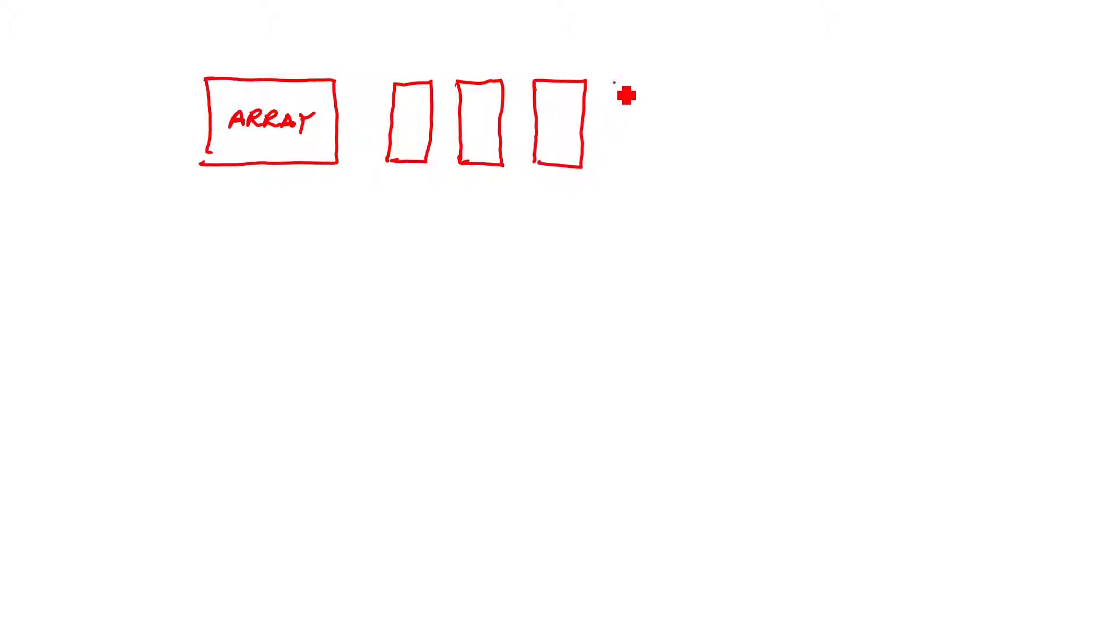
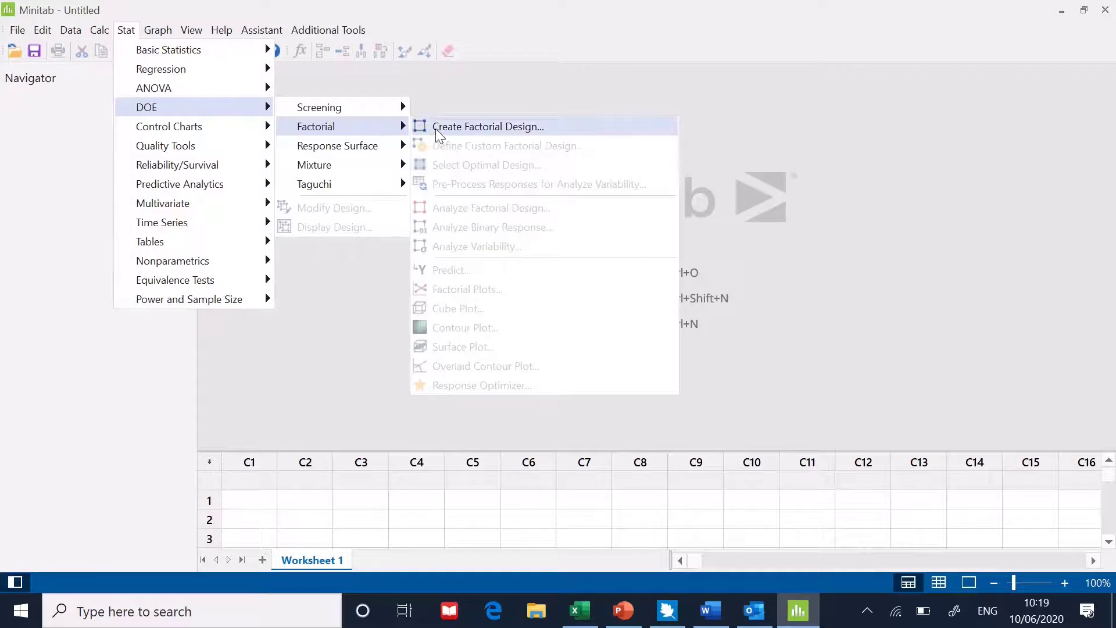
In Minitab, start a 2-level factorial design with default generators and set the number of factors to 3.
click(440, 130)
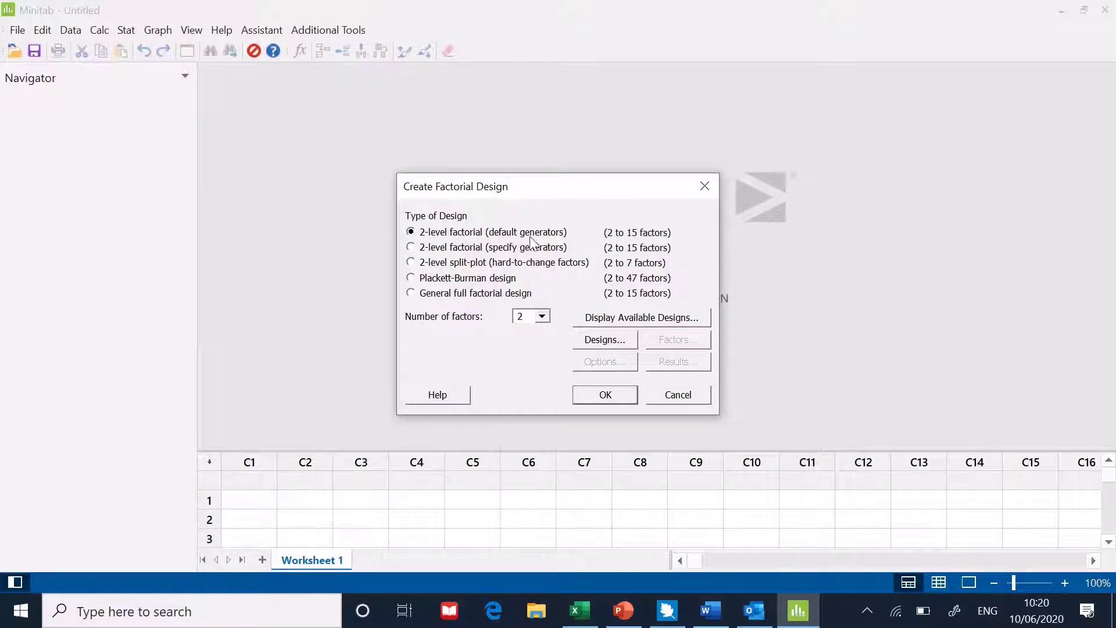
click(541, 317)
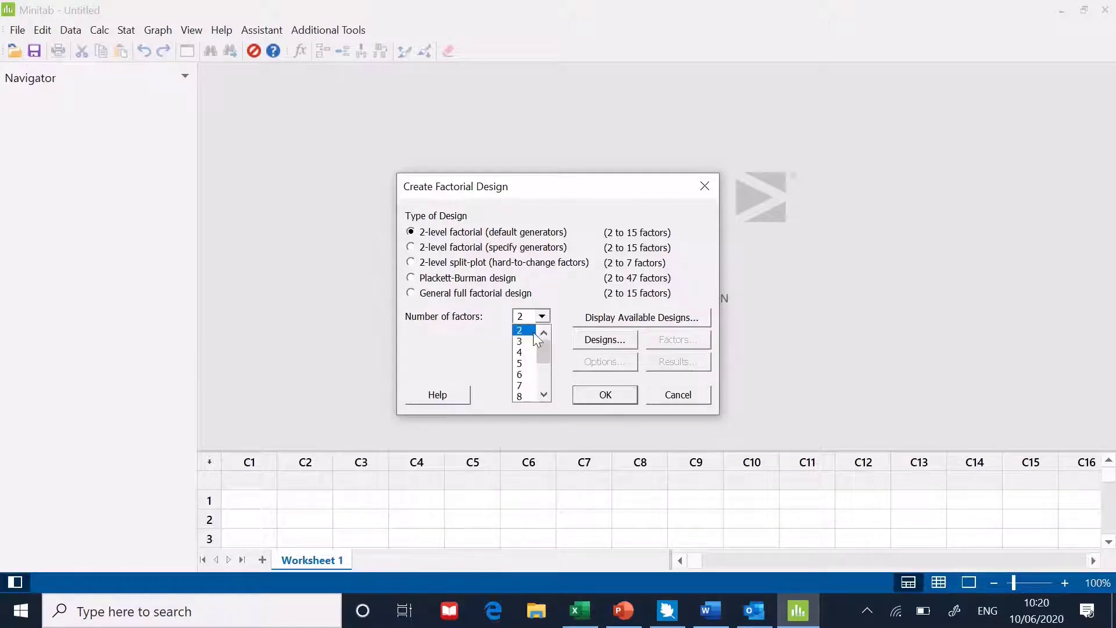
click(527, 338)
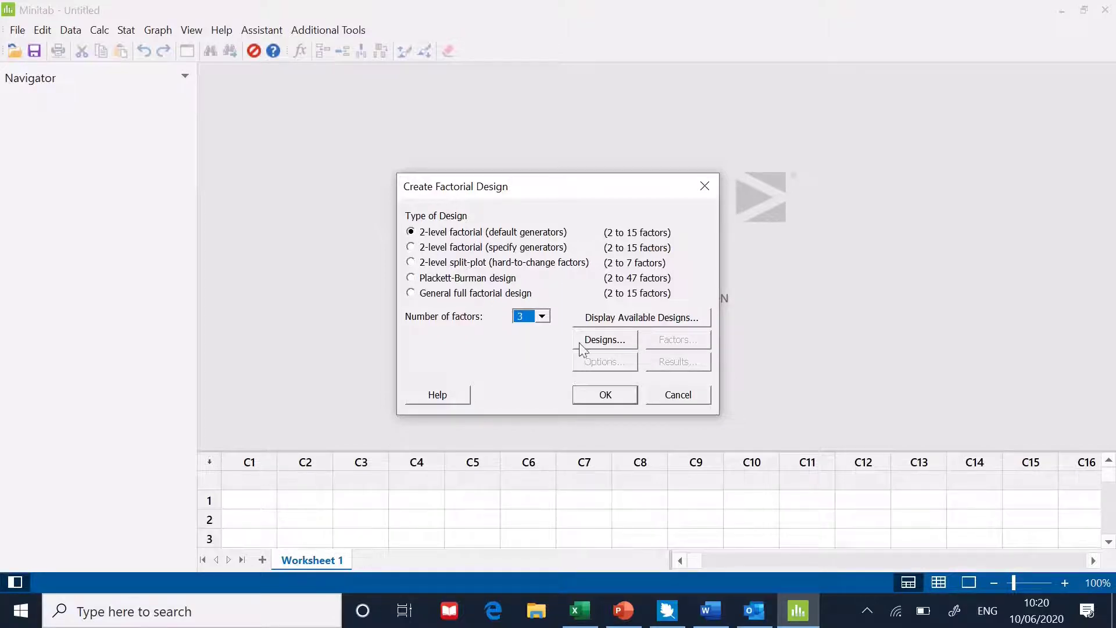
Choose the full factorial design with 8 runs and set 4 replicates for corner points.
click(598, 342)
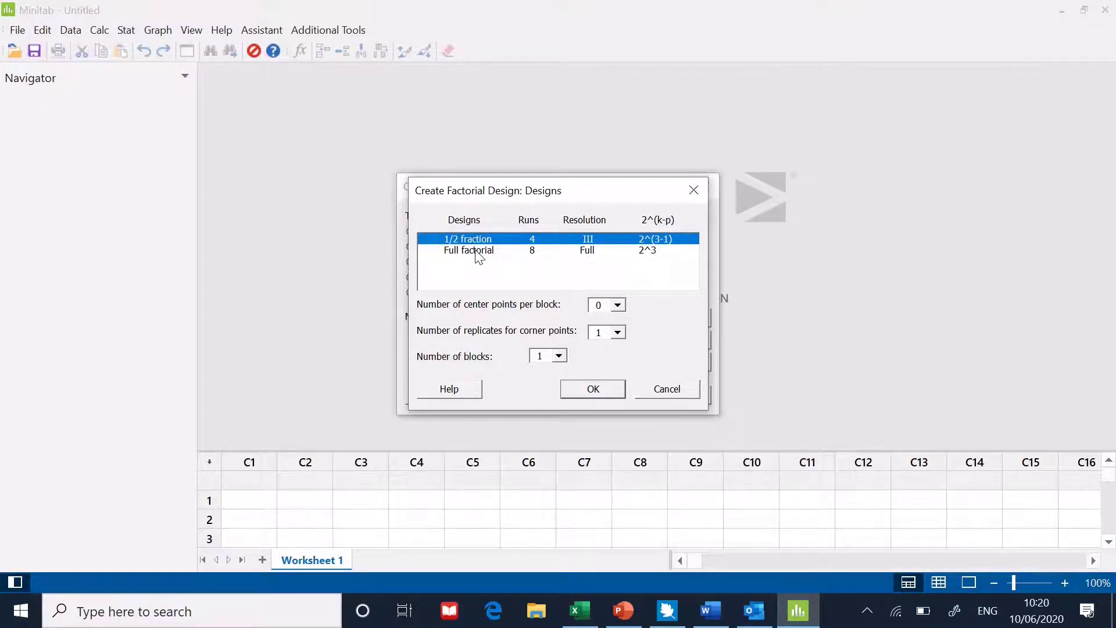
click(476, 251)
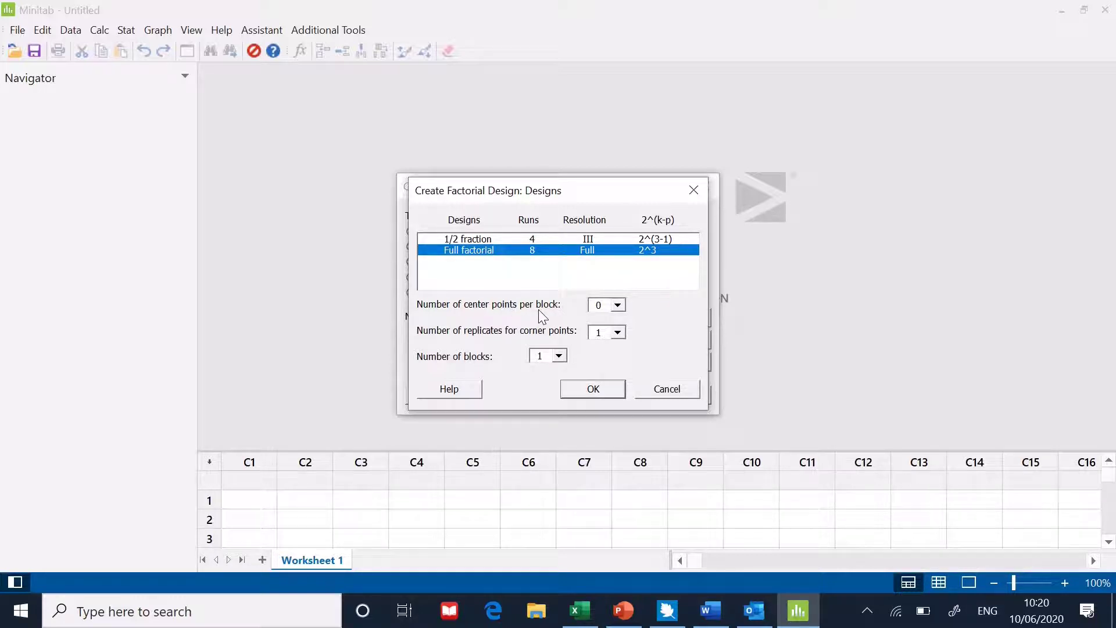
click(618, 333)
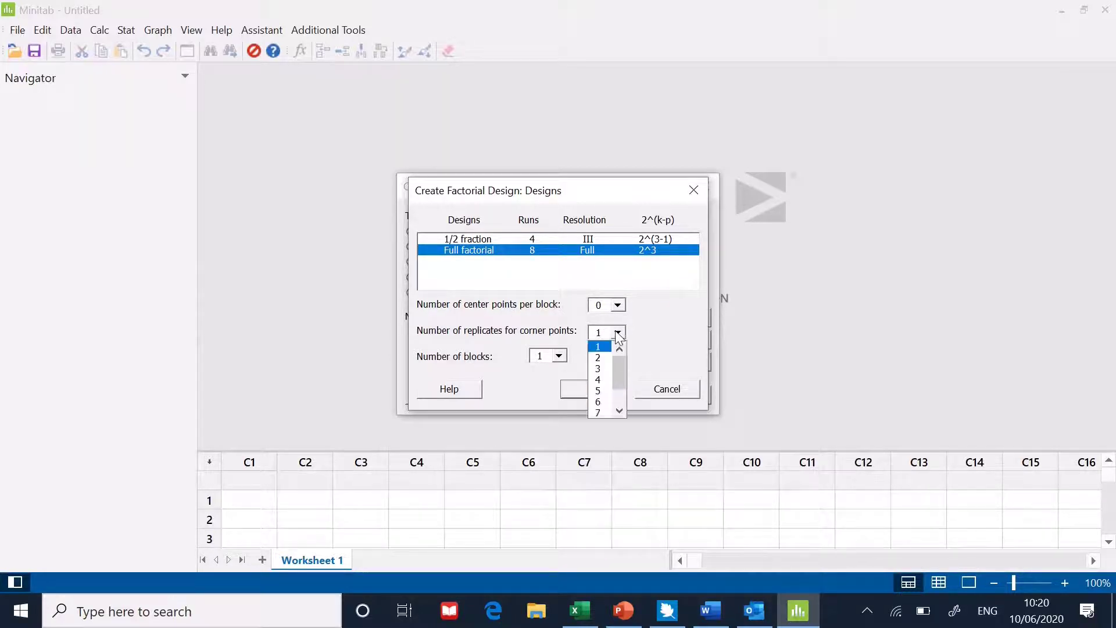
click(604, 381)
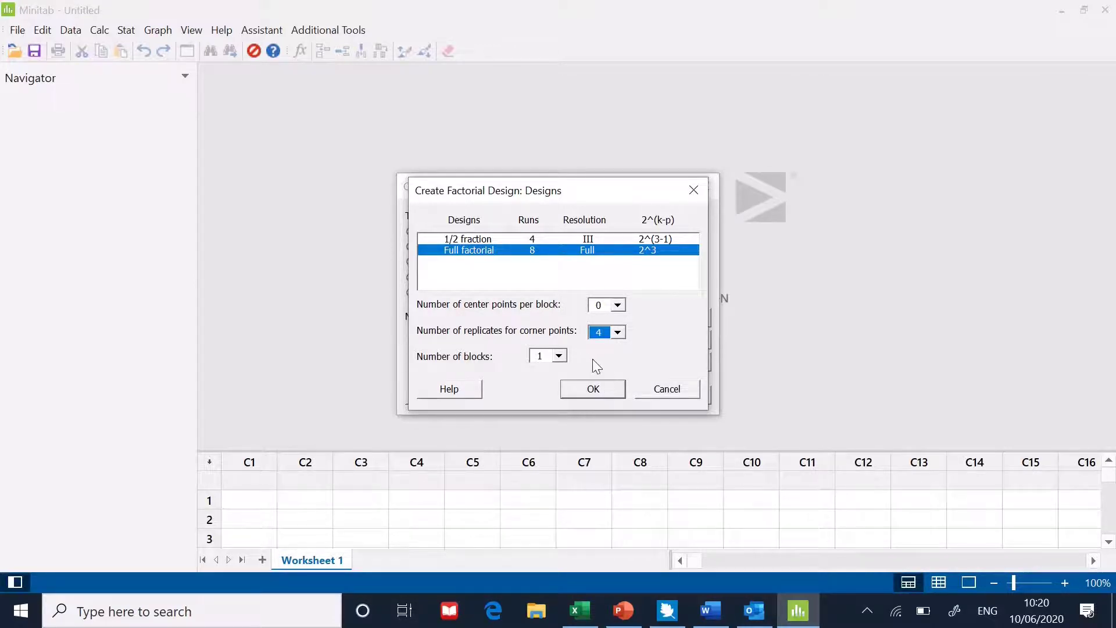
click(593, 394)
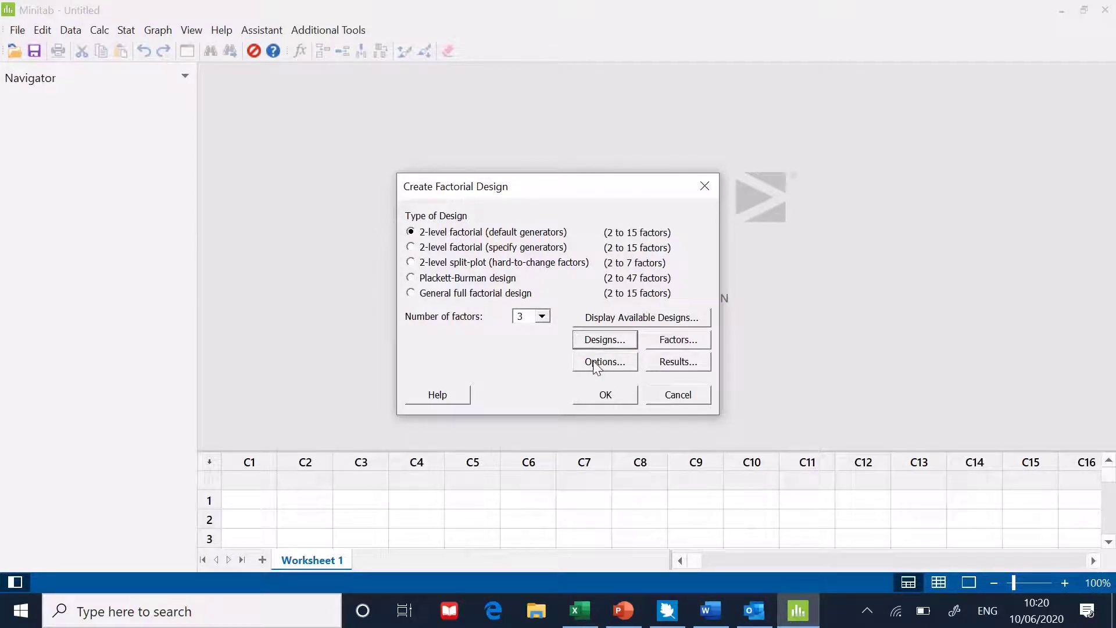
Turn off run randomization in the factorial design options.
click(592, 361)
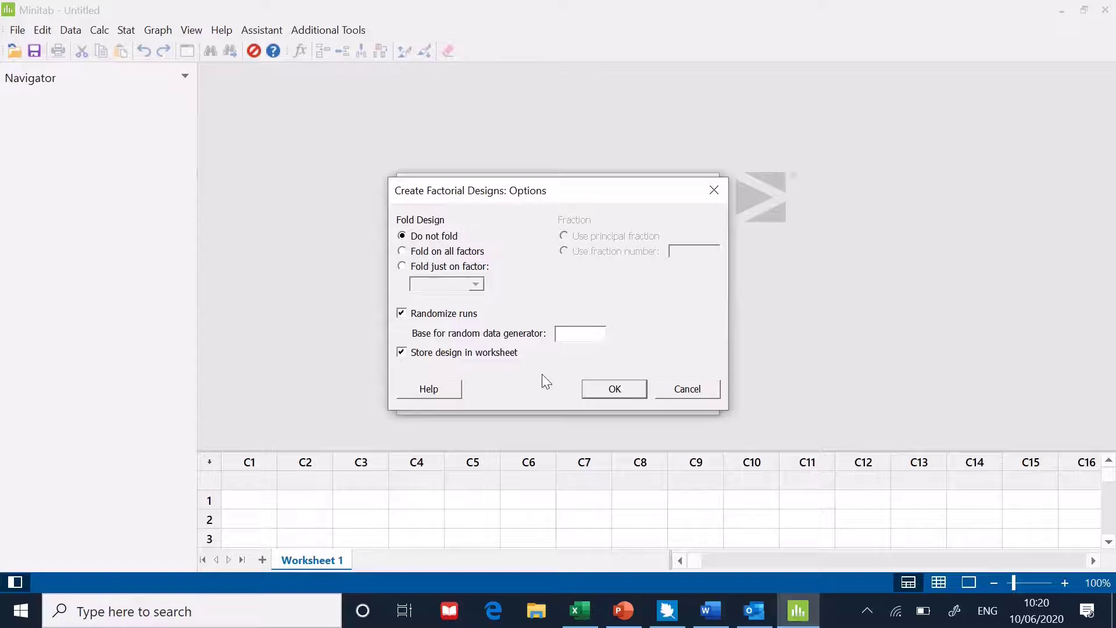
click(402, 314)
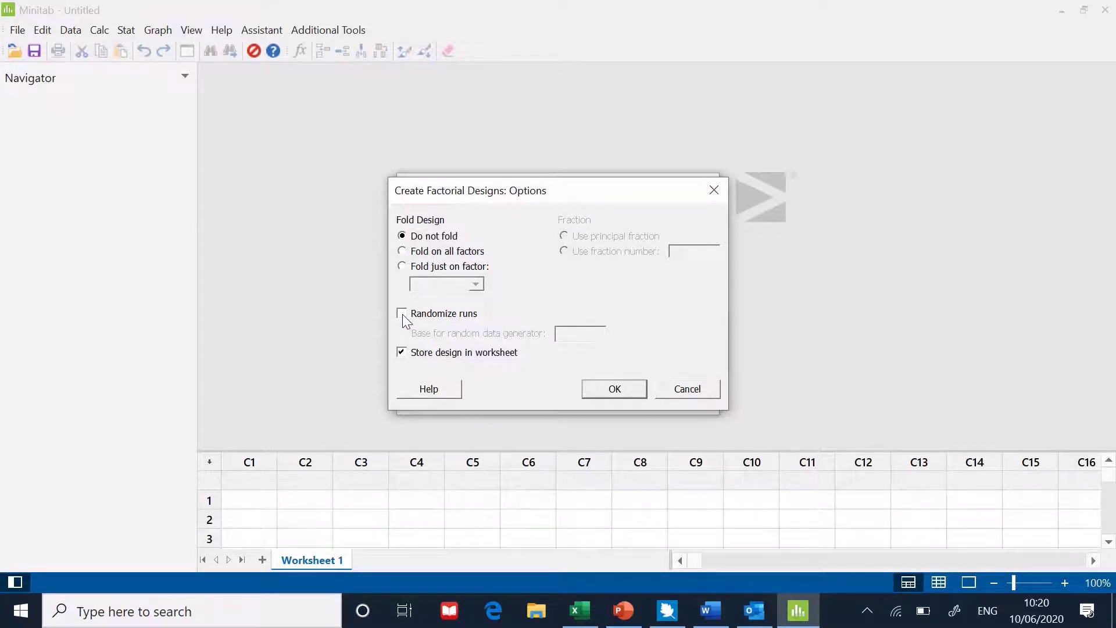
click(609, 394)
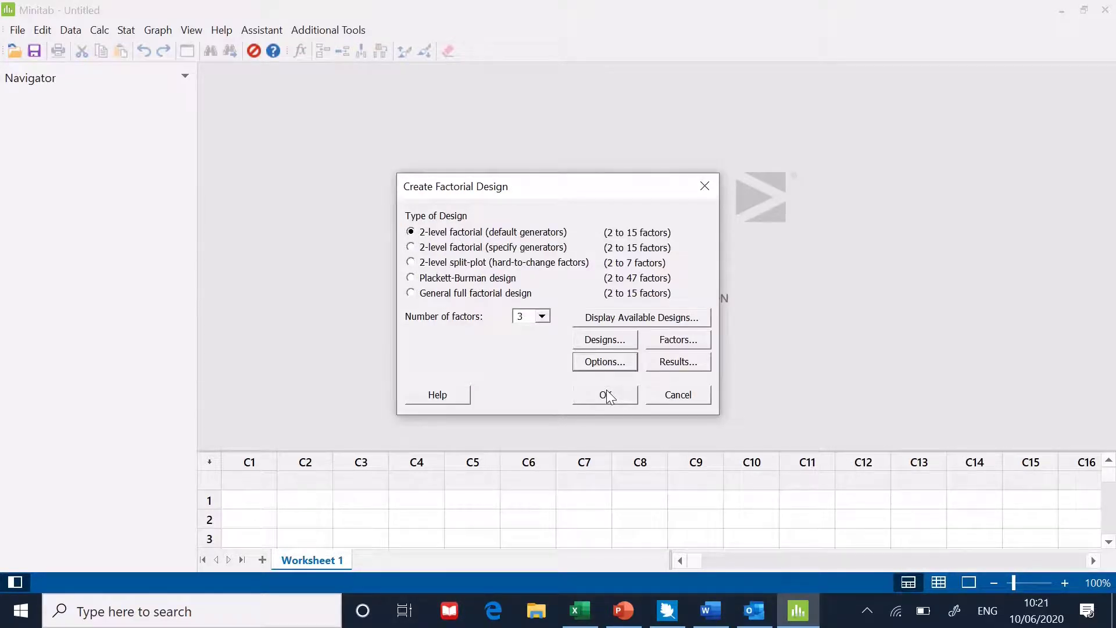
Name factor A Nozzle and set its low level to 0.2, keeping the high level at 1.
click(666, 342)
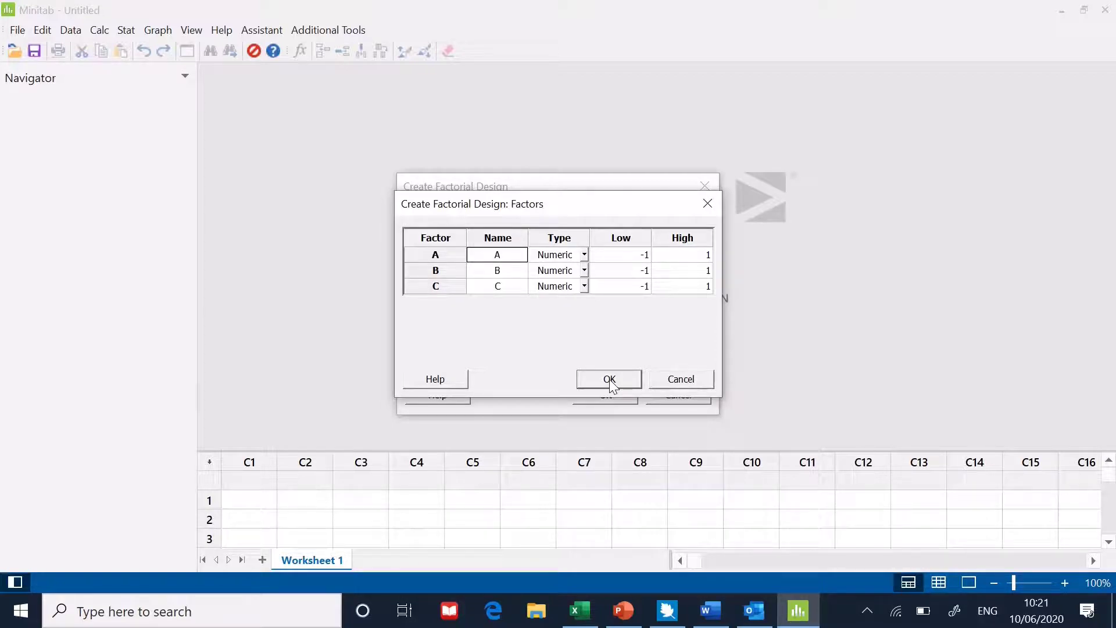
text(Nozzle)
key(Tab)
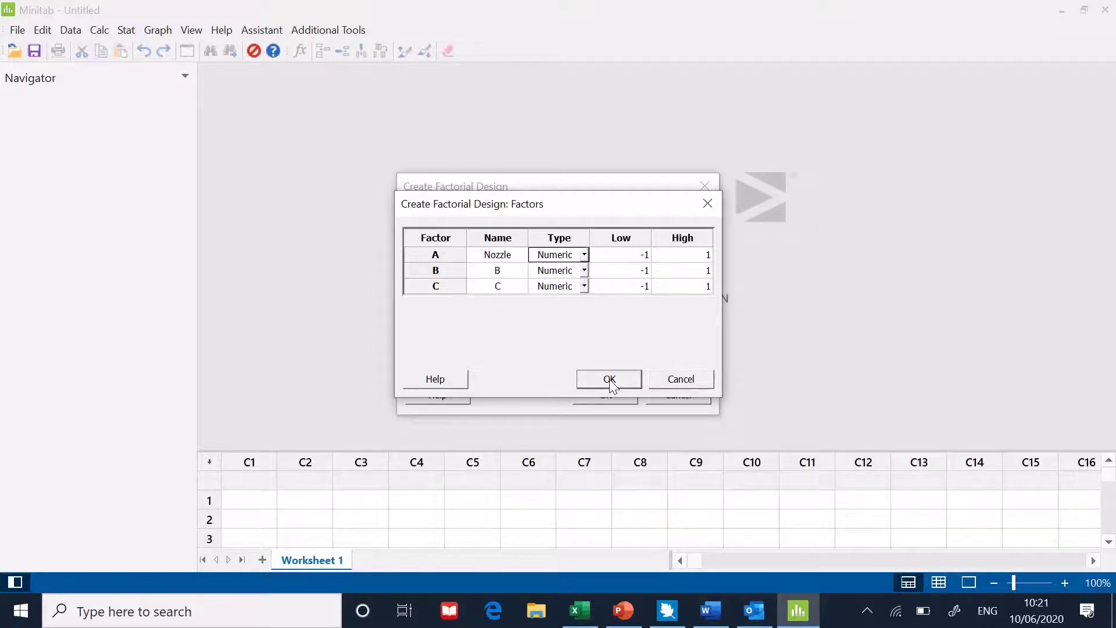
key(Tab)
text(0.2)
key(Tab)
key(Tab)
Name factor B Orientation with a low level of 0 and a high level of 90.
text(Orientation)
key(Tab)
key(Tab)
text(0)
key(Tab)
text(90)
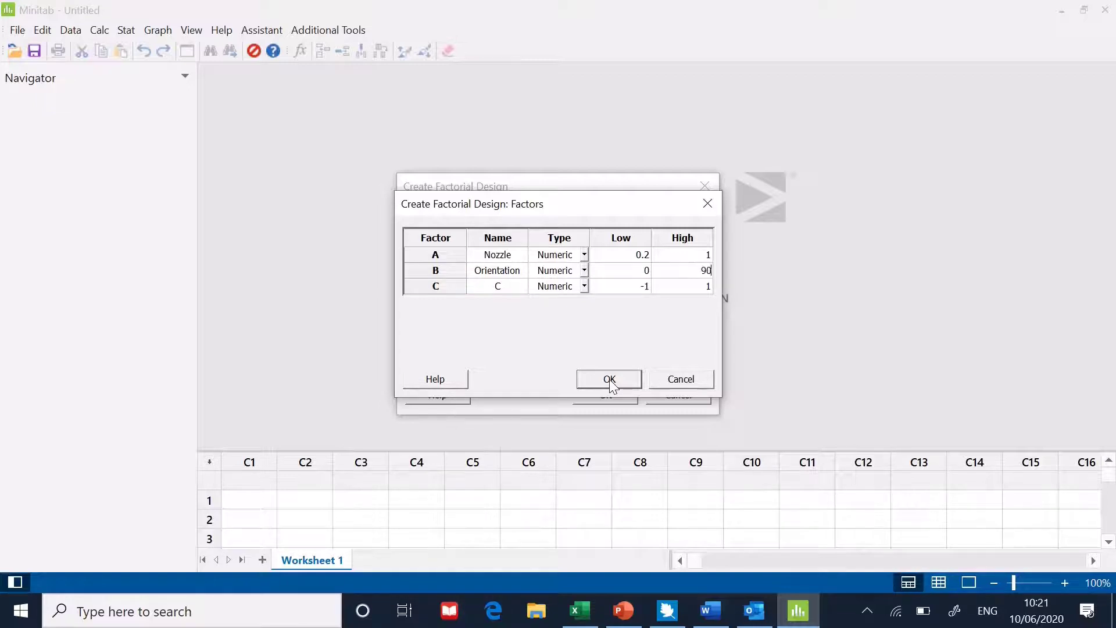
Name factor C Infill with a low level of 5 and a high level of 100, and accept the factor settings.
key(Tab)
text(Infill)
key(Tab)
key(Tab)
text(5)
key(Tab)
text(00)
click(606, 379)
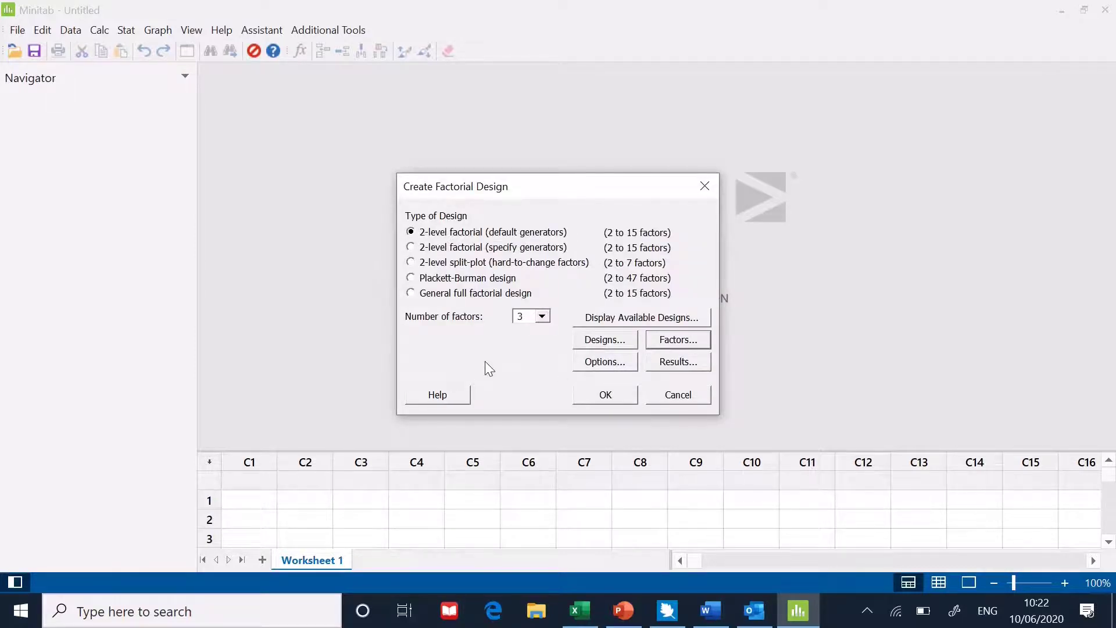
Keep the summary and alias tables as printed results and create the full factorial design.
click(667, 361)
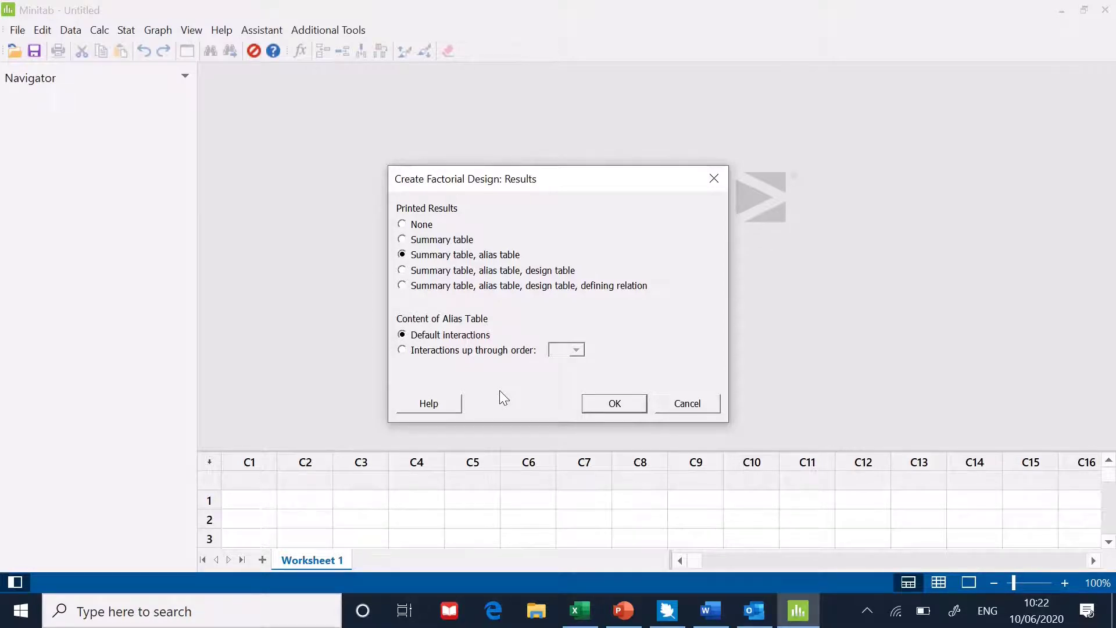
click(619, 403)
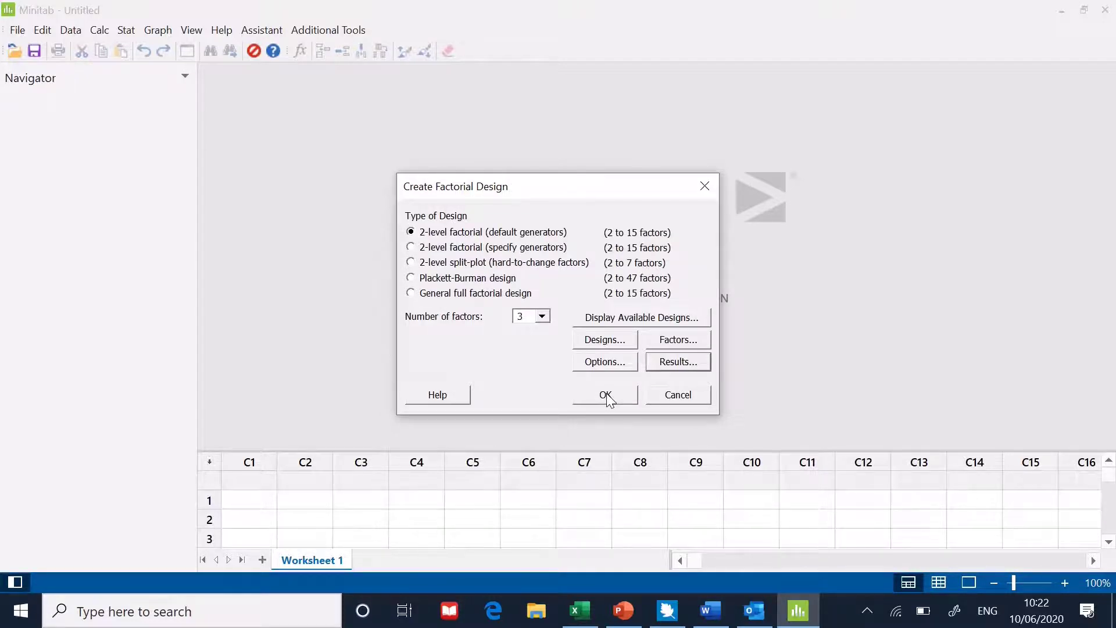
click(605, 395)
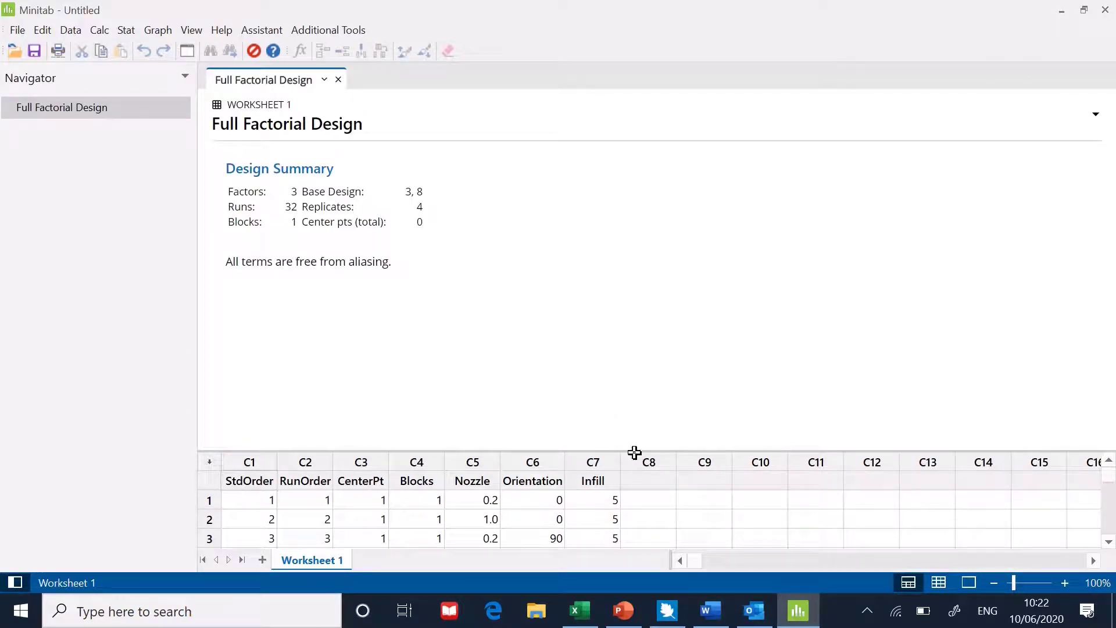
Enlarge the worksheet area and review the Nozzle, Orientation and Infill settings across all runs.
drag(634, 452, 653, 183)
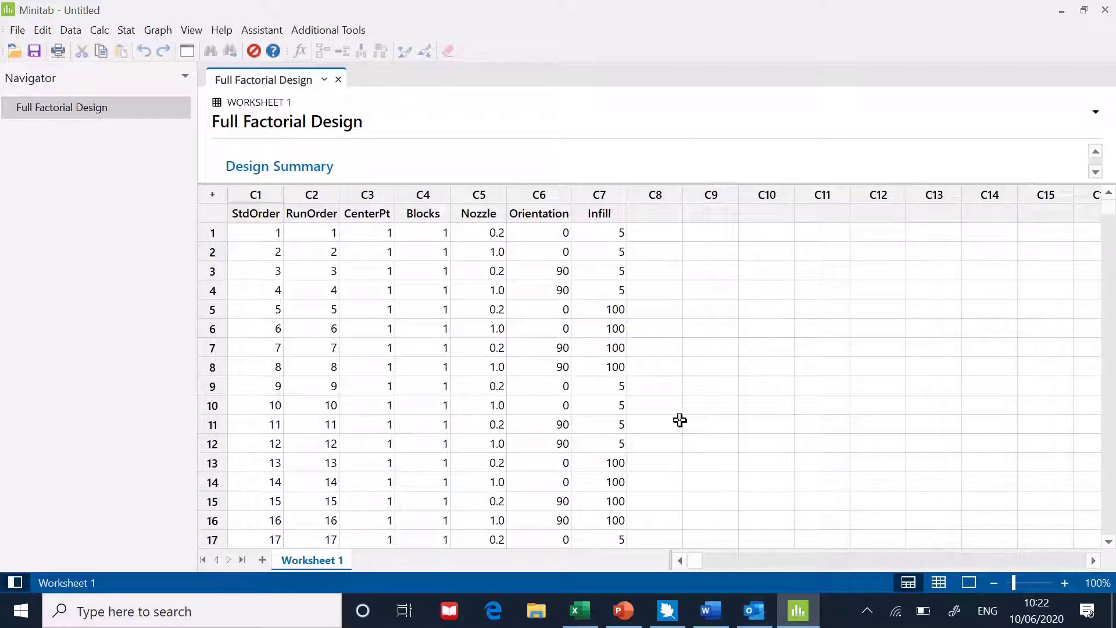
drag(477, 229, 591, 391)
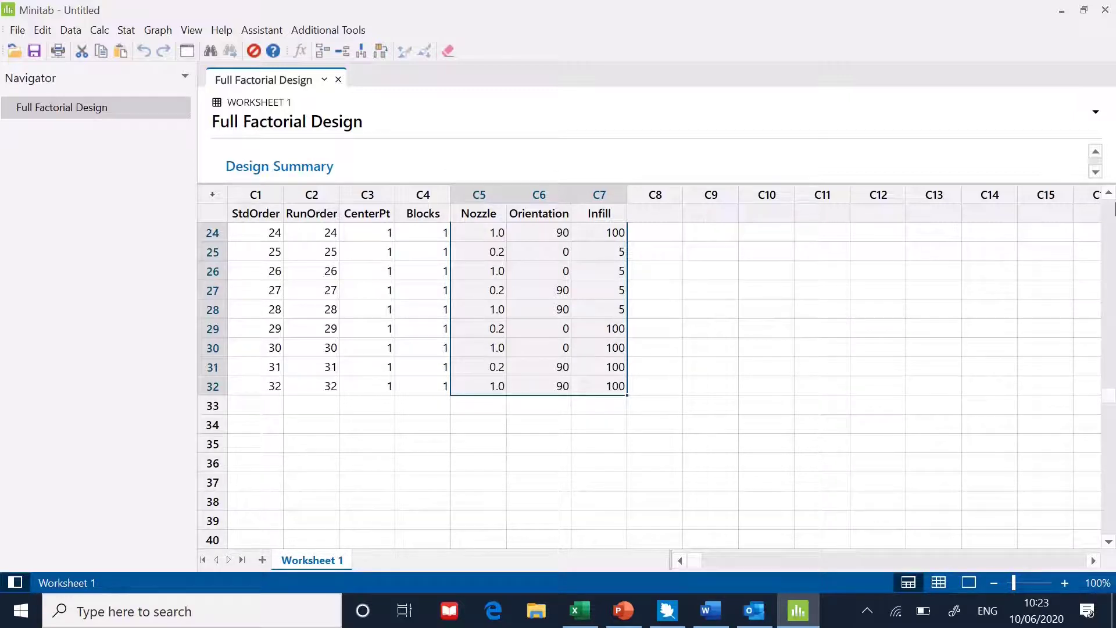
scroll(1115, 209, up, 8)
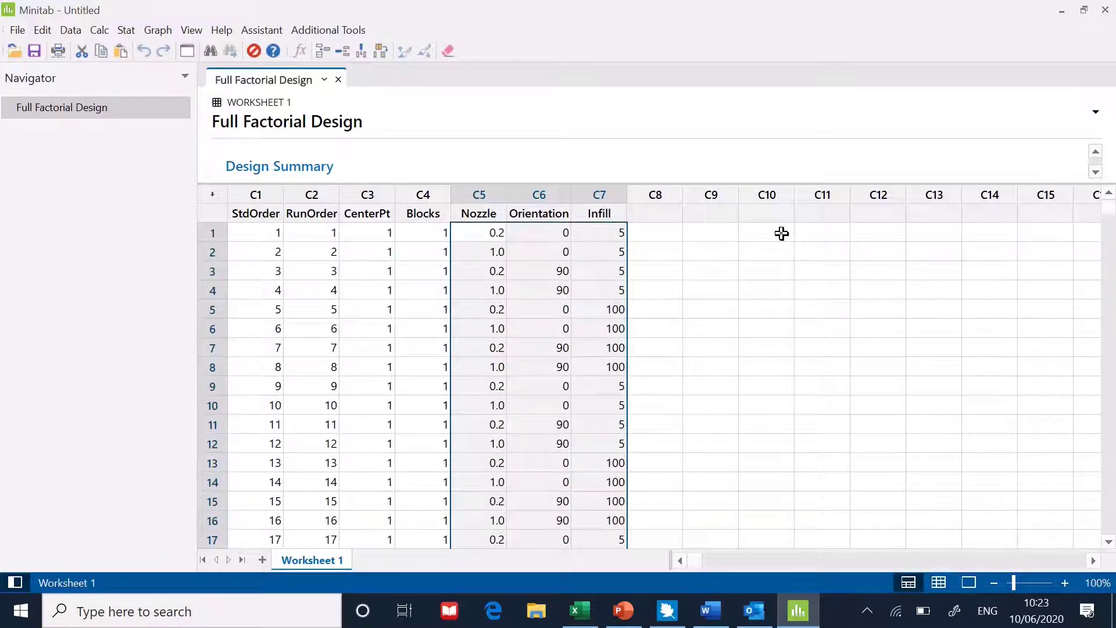
Name worksheet column C9 Y1 to hold the response data.
click(714, 236)
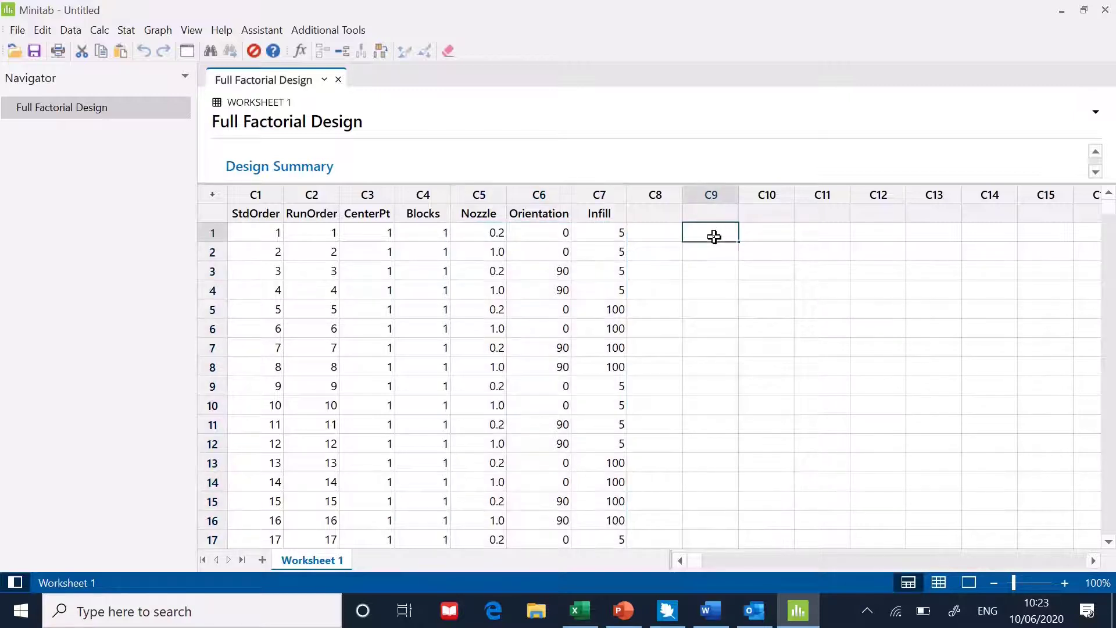
click(708, 214)
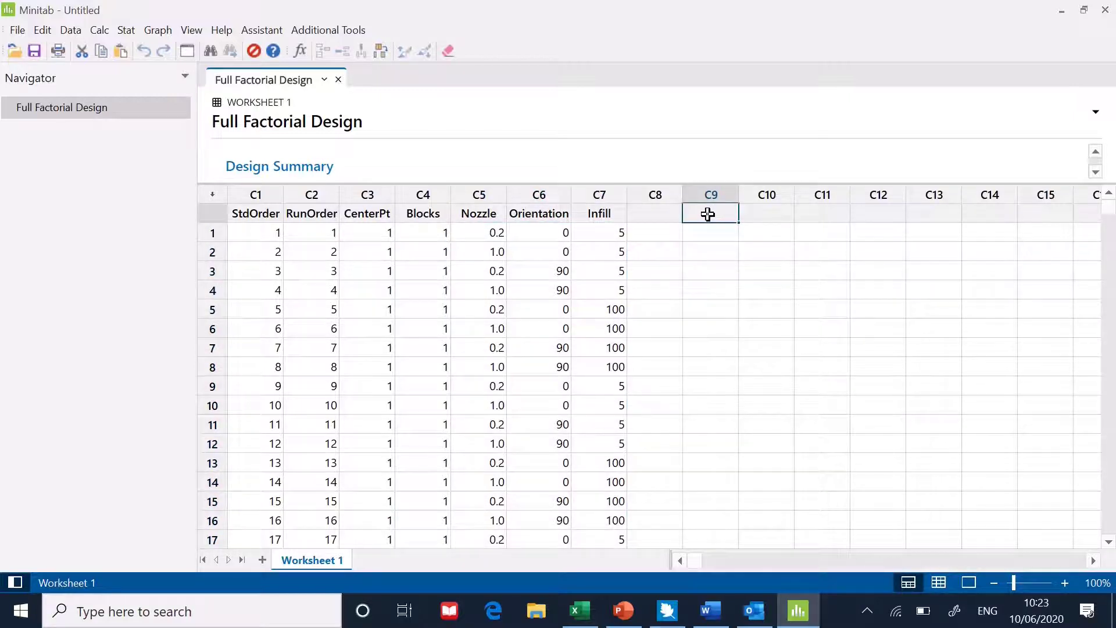
text(Y1)
Copy the Y1 results in F3:F10 from Excel into Minitab column C9 from row 1, stacking the other replicates beneath.
click(581, 614)
drag(542, 275, 542, 442)
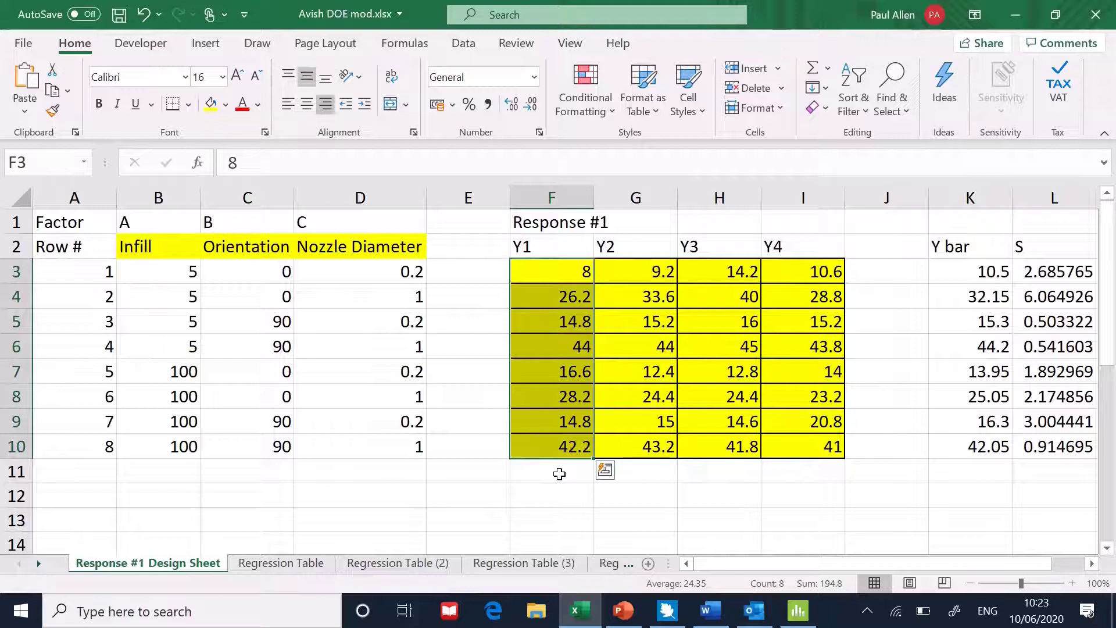
key(ctrl+c)
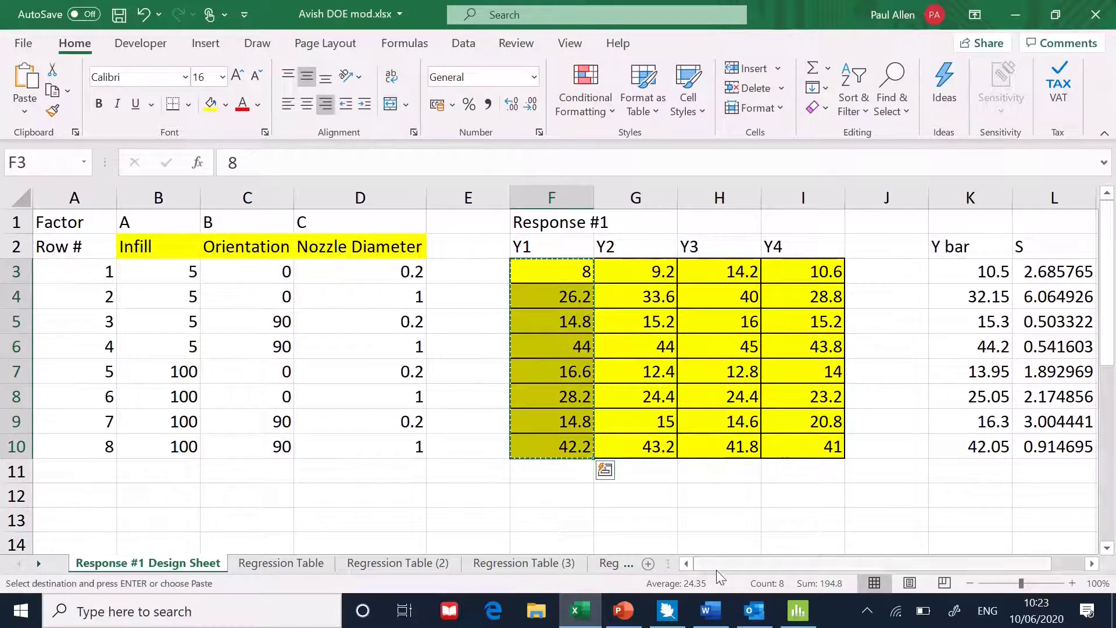
click(798, 610)
text(Y1)
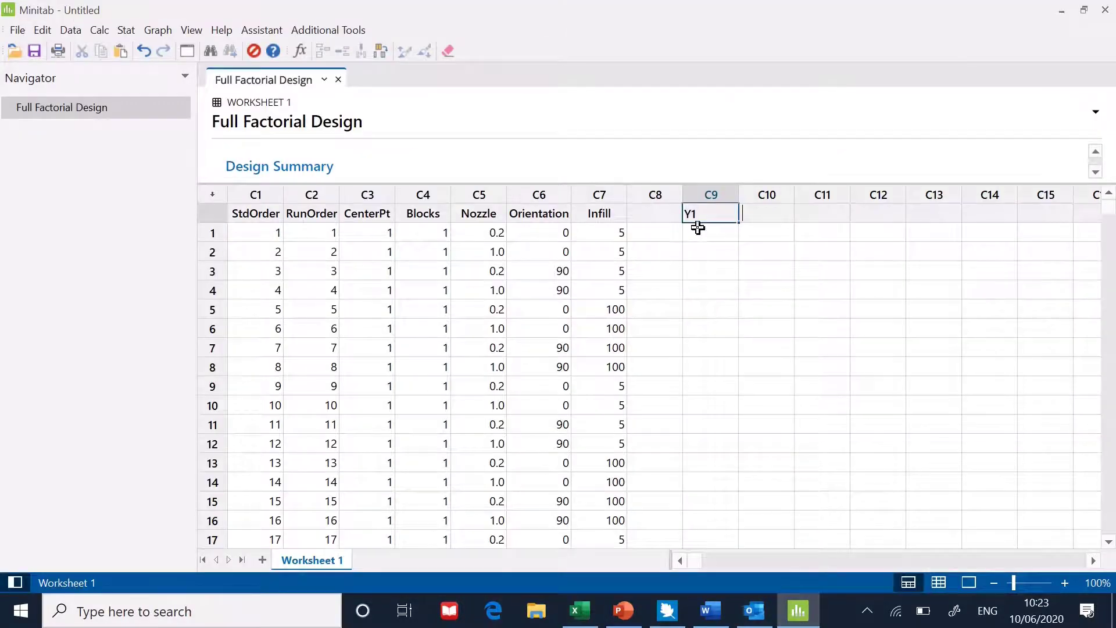
click(698, 232)
key(ctrl+v)
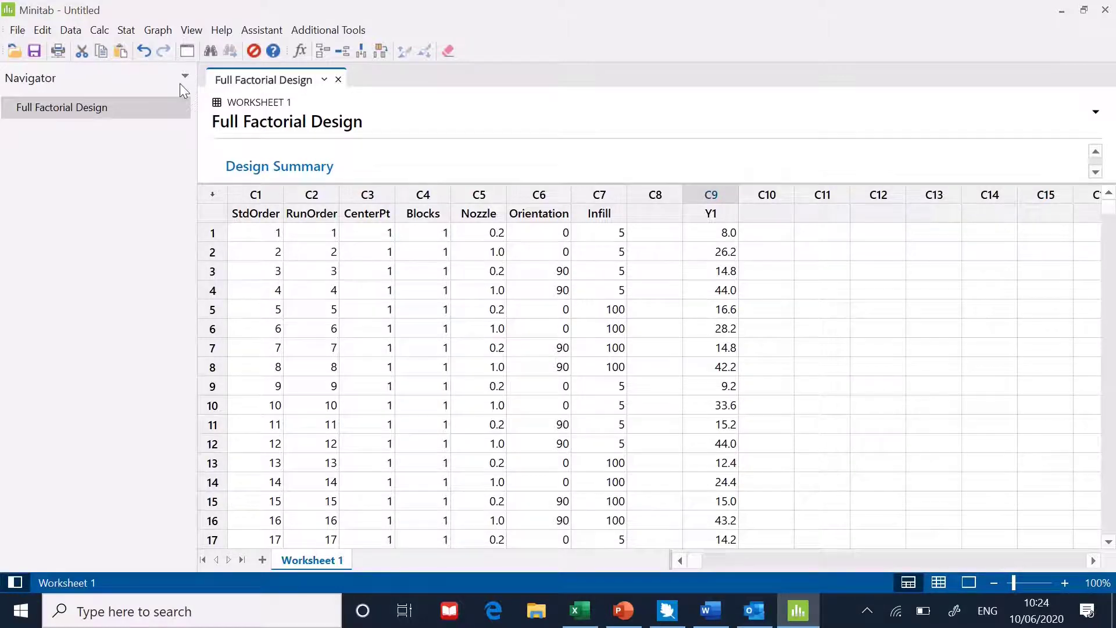
Start the Analyze Factorial Design command and choose Y1 as the response.
click(127, 32)
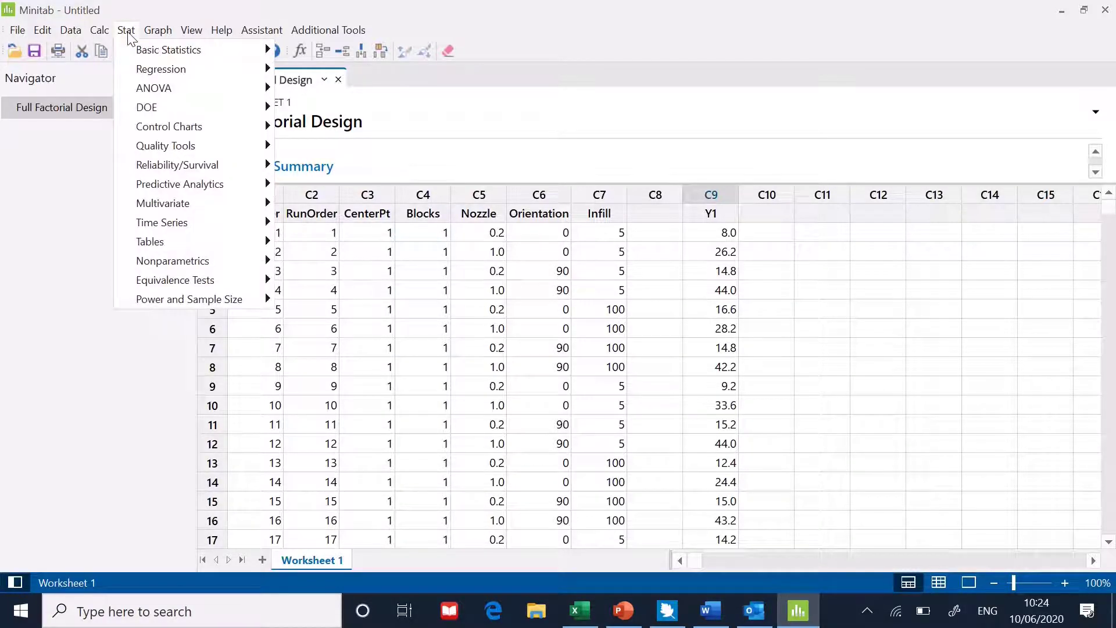
mouse_move(171, 109)
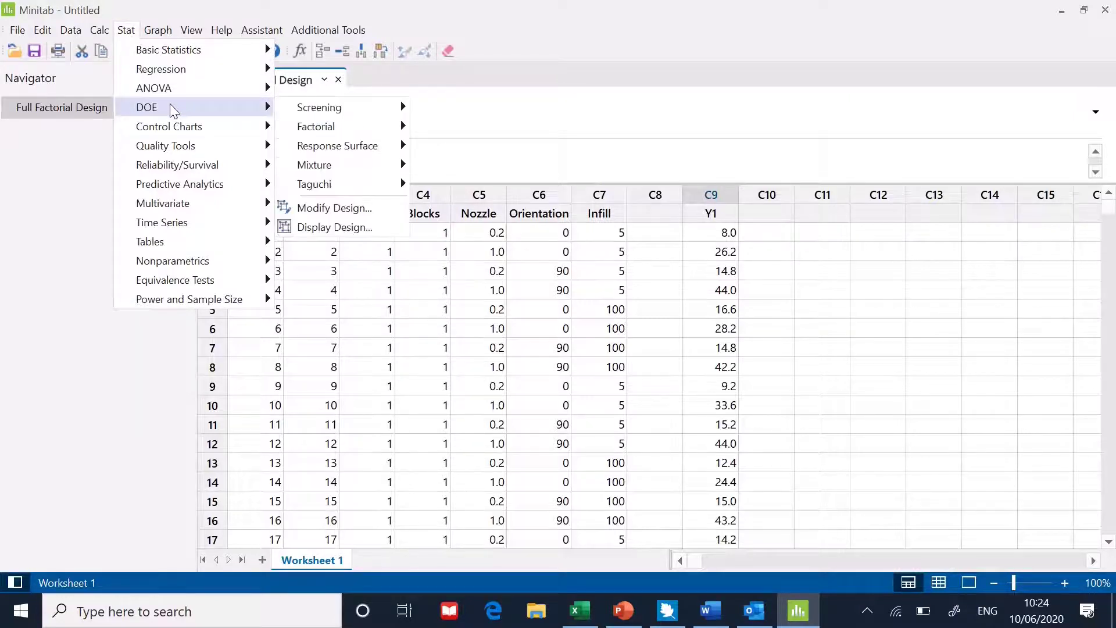
mouse_move(340, 129)
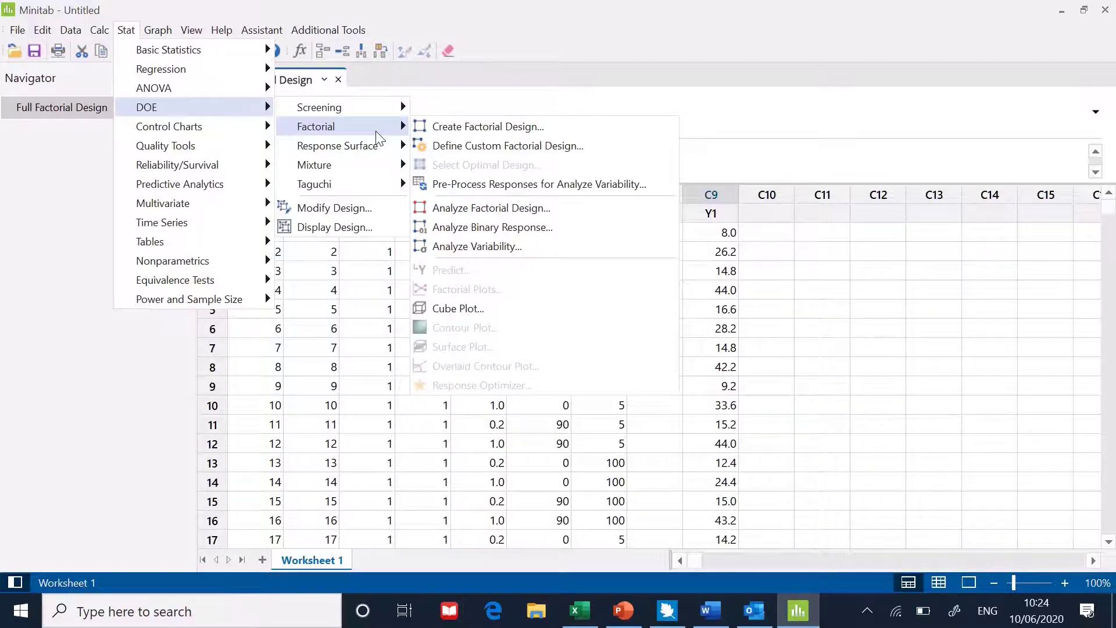
click(457, 209)
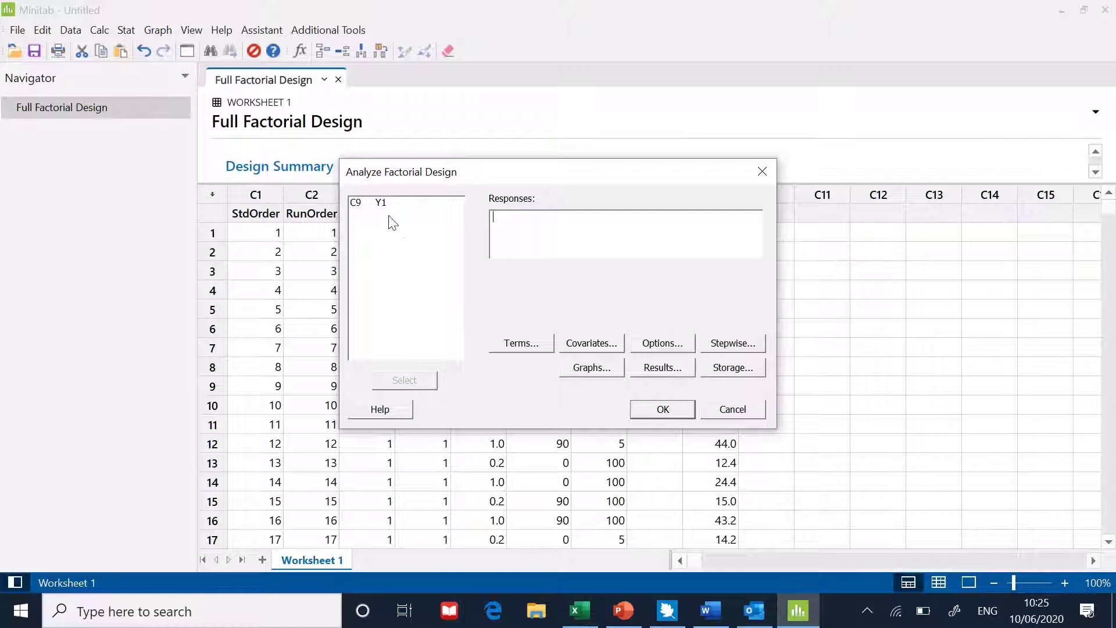
double_click(383, 204)
Review the analysis terms, covariates, options and graphs, keeping terms through order 3 and the Pareto effects plot.
click(529, 348)
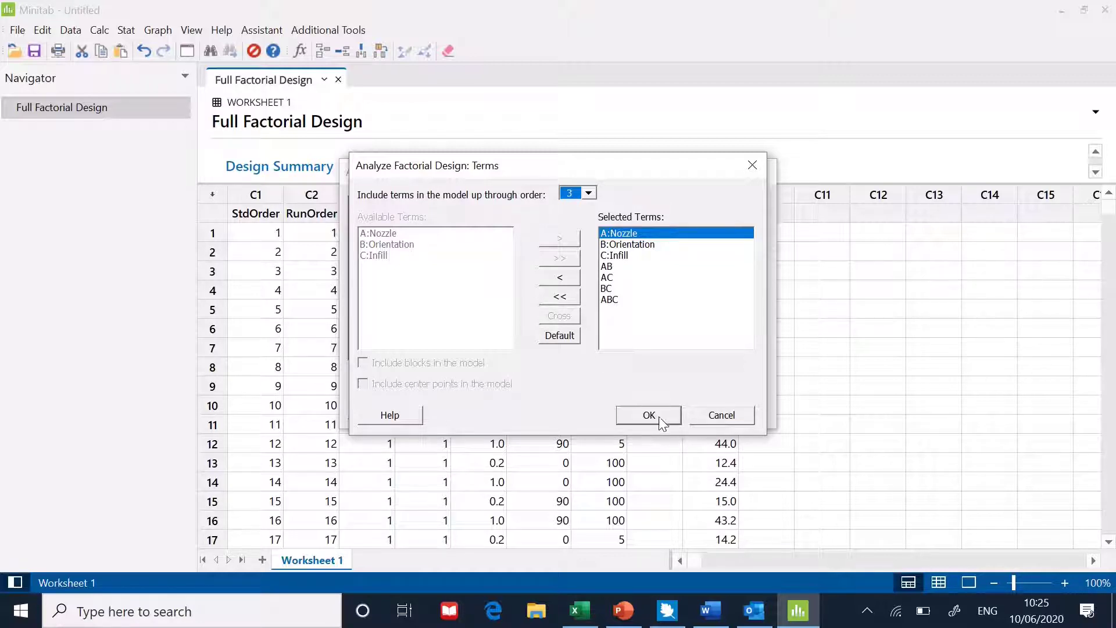
click(708, 417)
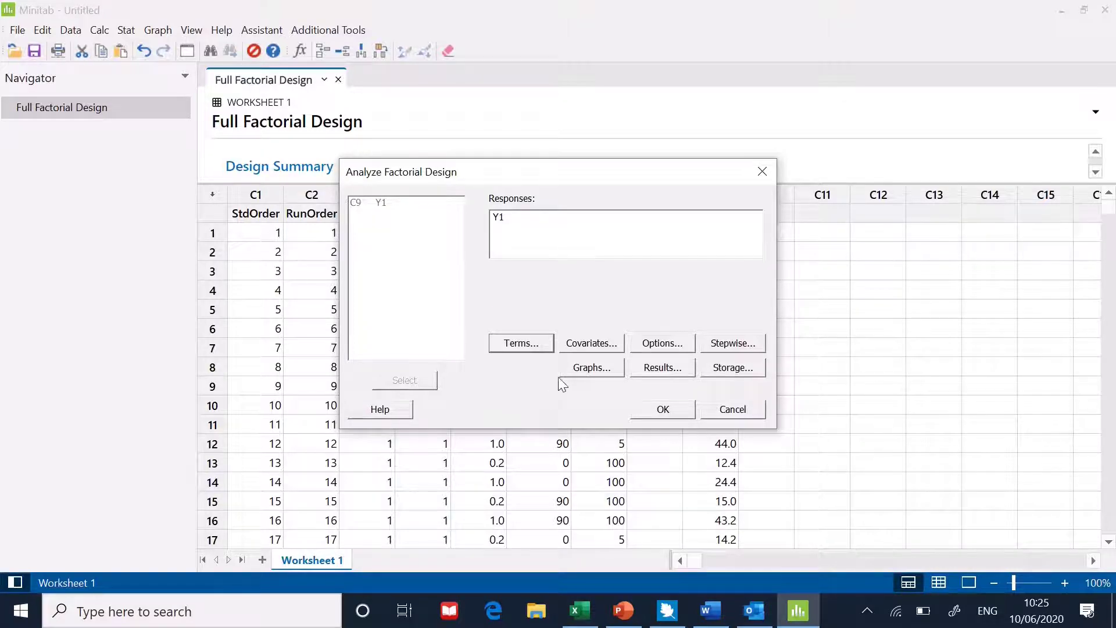
click(588, 348)
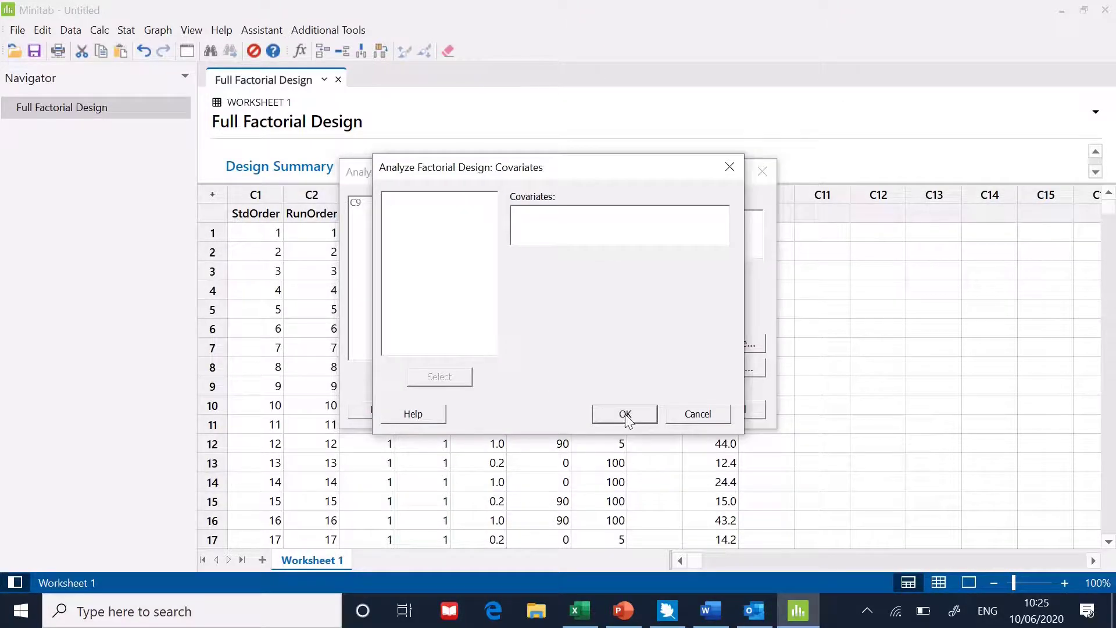
click(678, 416)
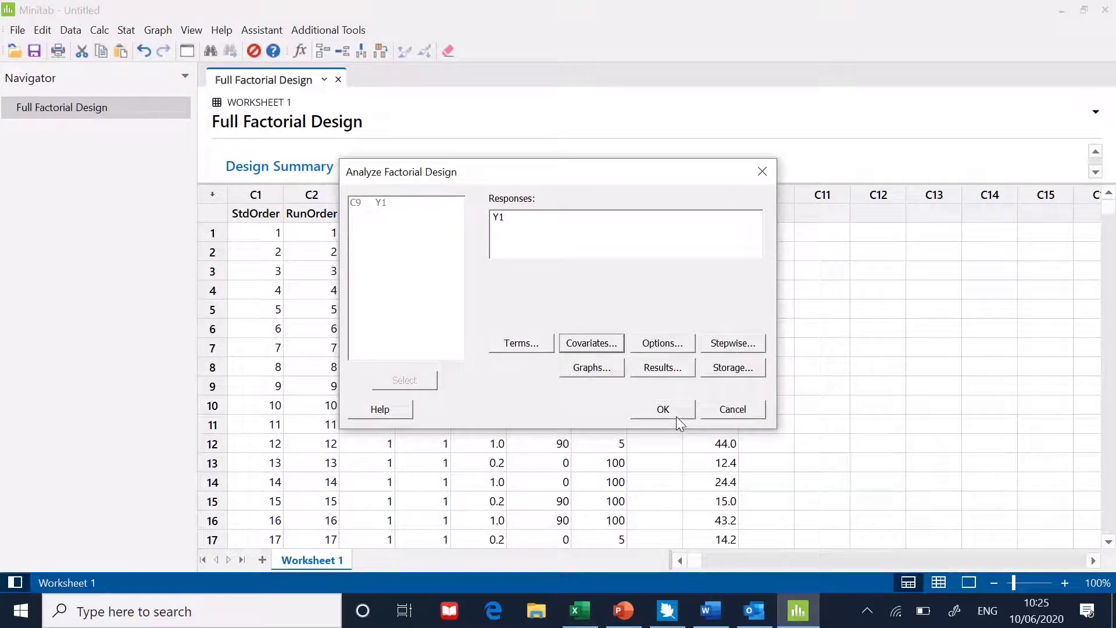
click(660, 344)
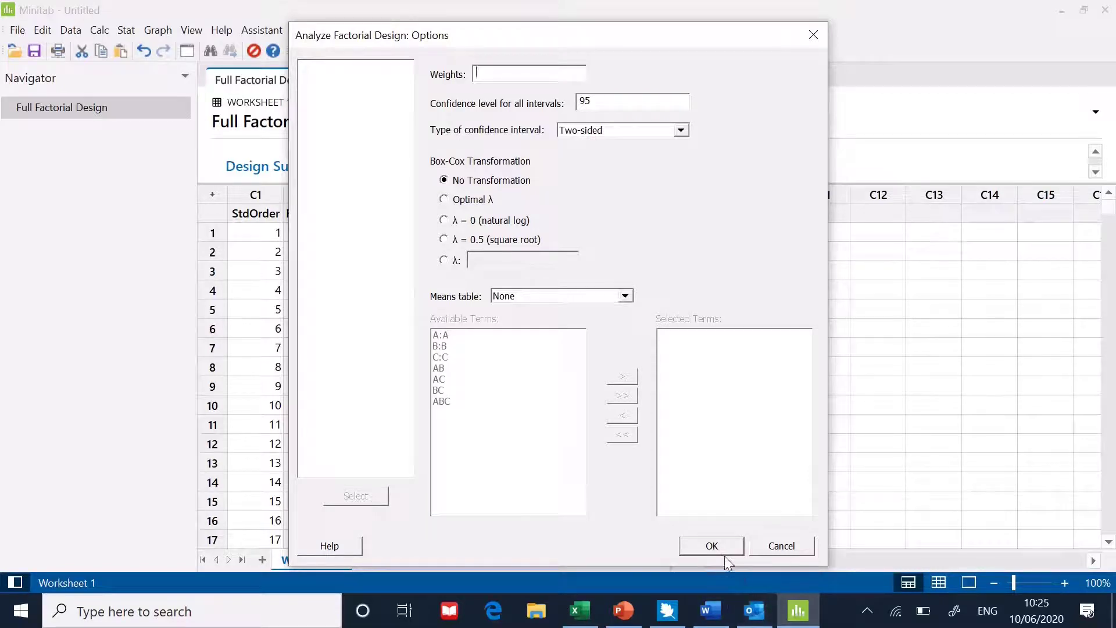
click(722, 551)
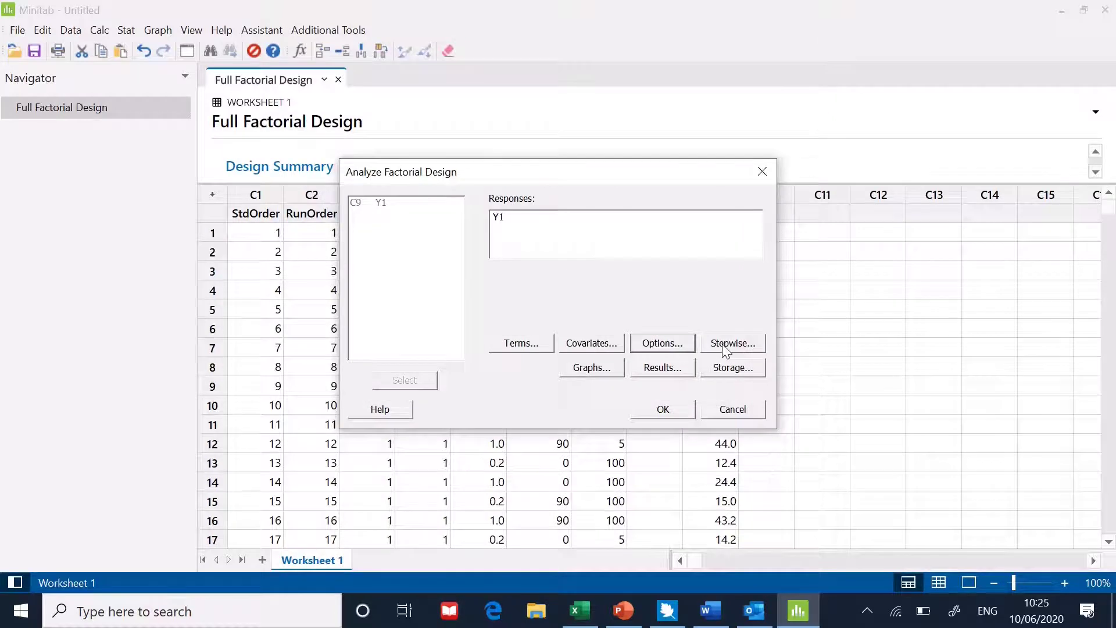
click(581, 367)
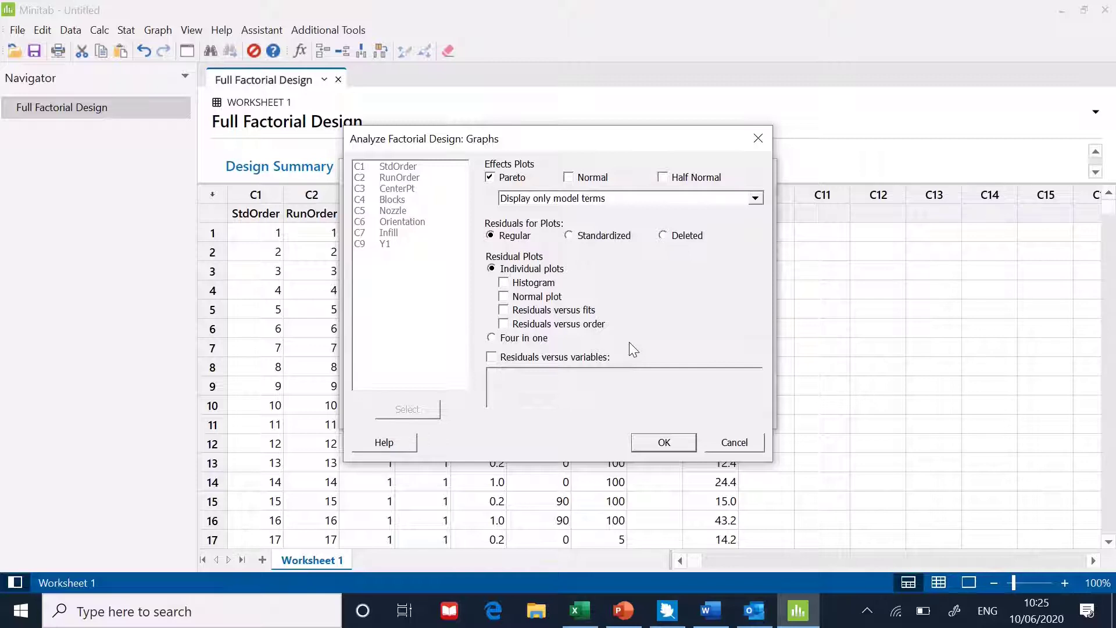
click(665, 443)
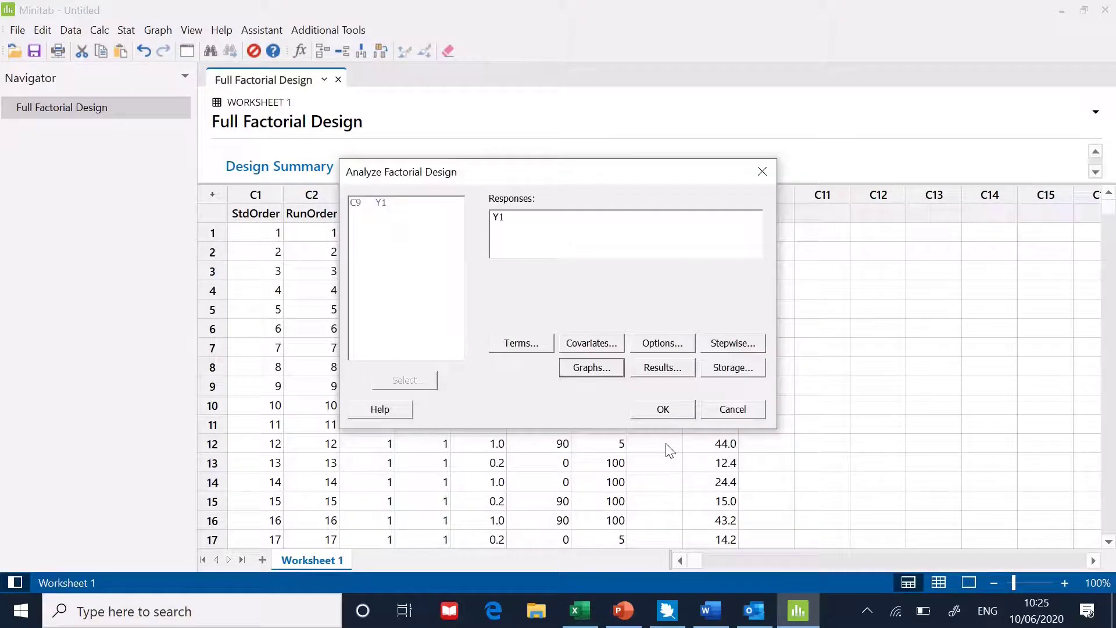
Limit the displayed analysis results to the coefficients table by excluding every other output.
click(658, 372)
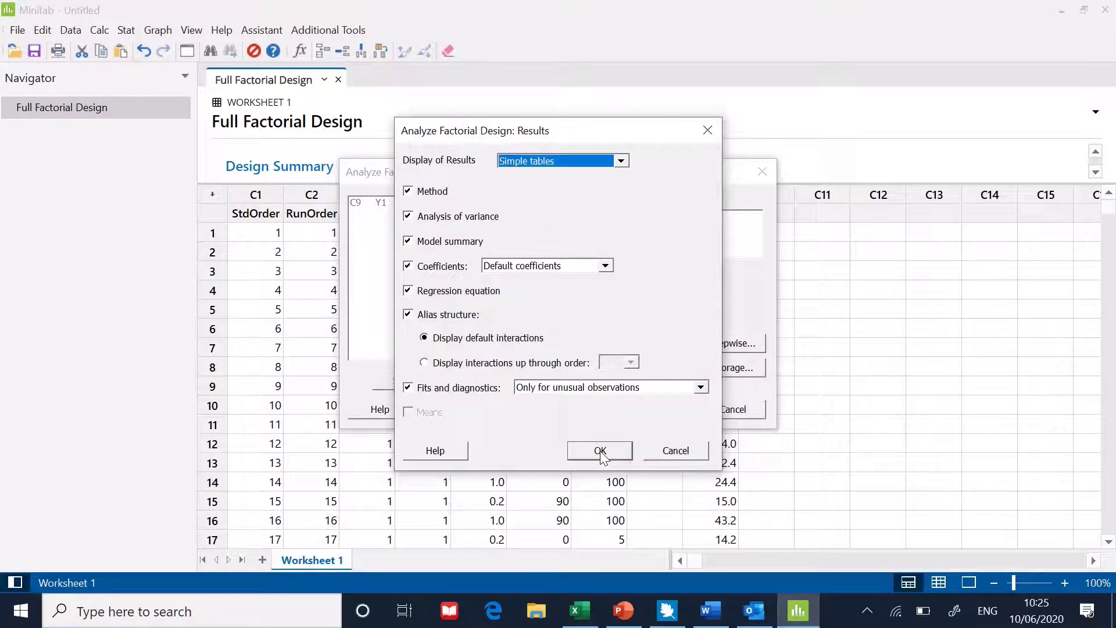
click(408, 193)
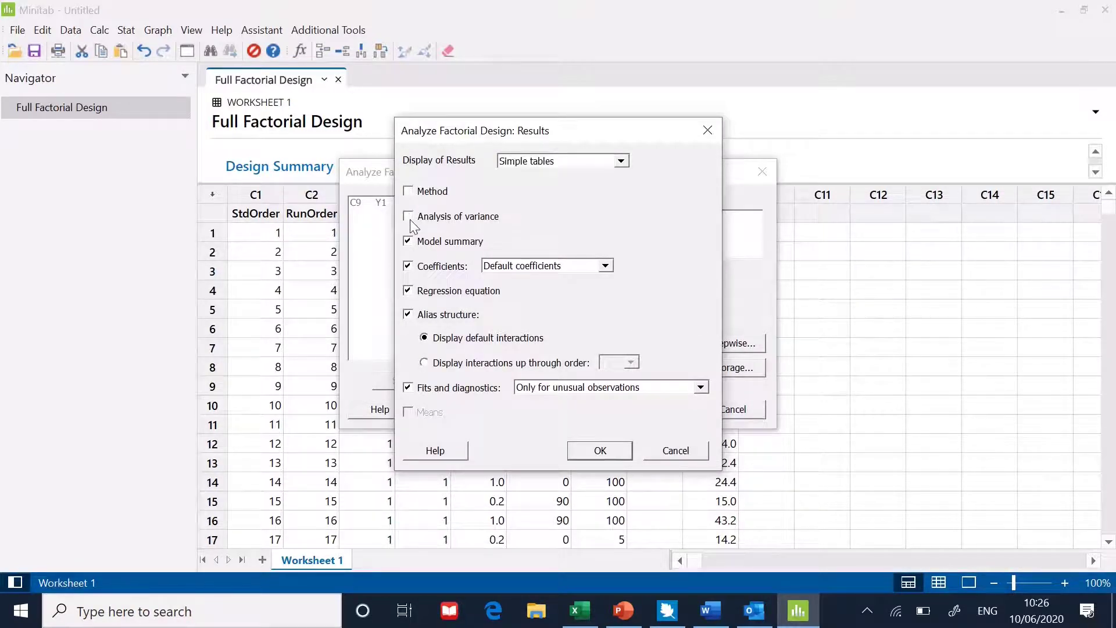
click(408, 291)
click(408, 315)
click(410, 387)
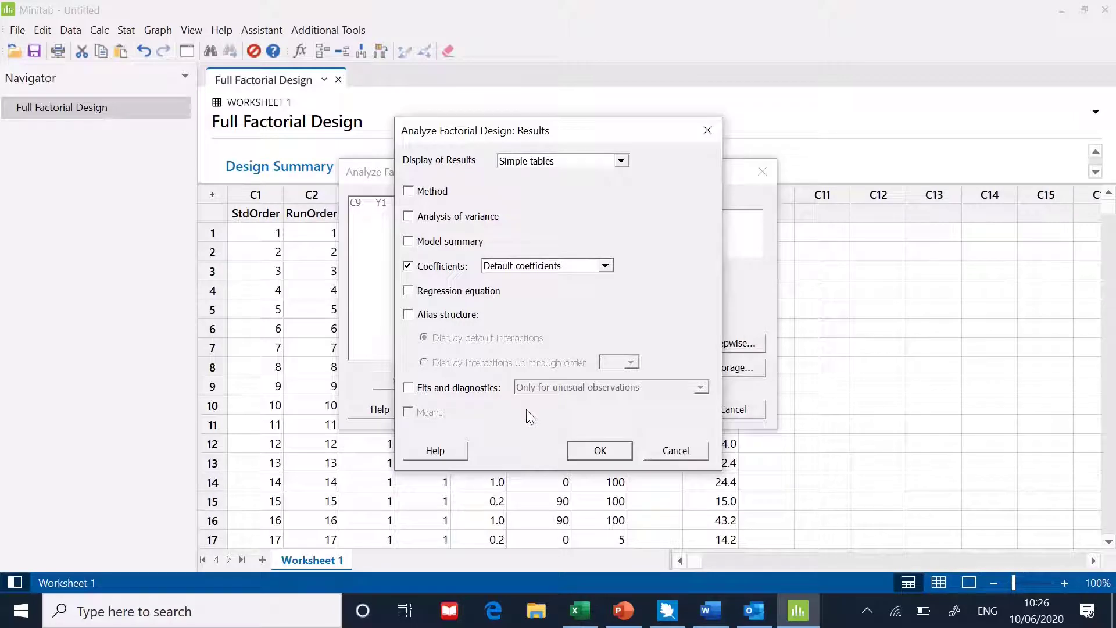
click(601, 453)
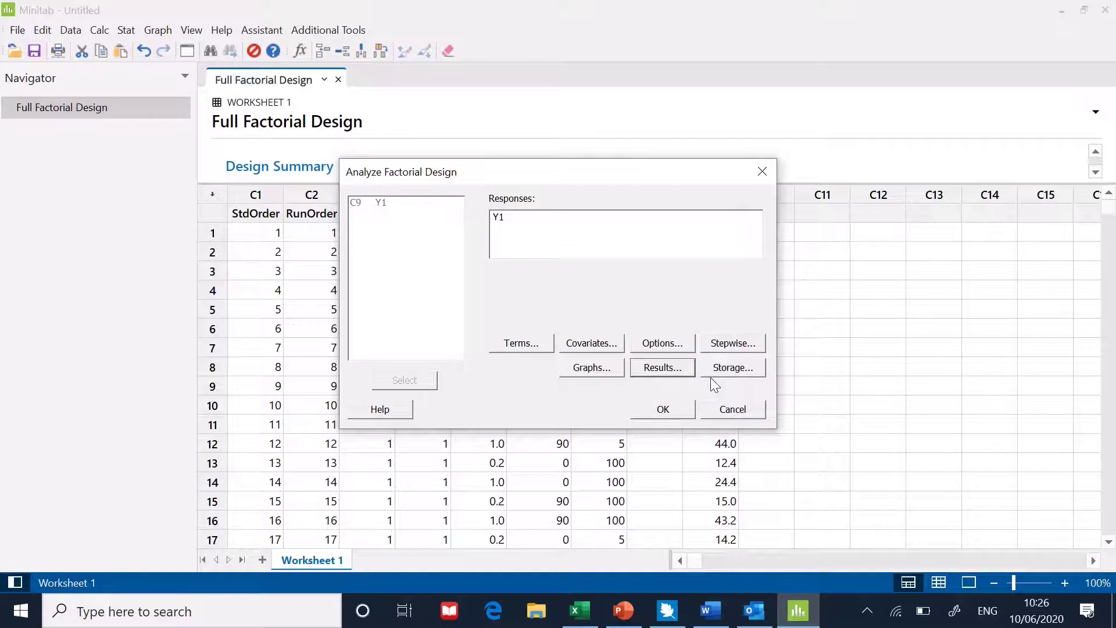
Run the factorial analysis of Y1 without storing any additional statistics in the worksheet.
click(725, 368)
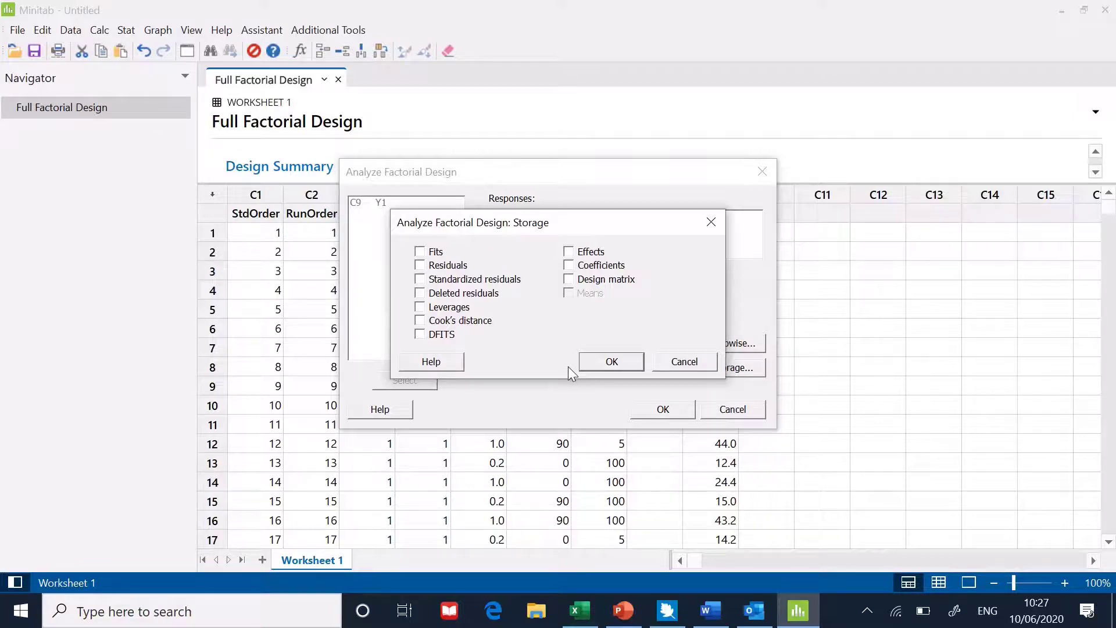
click(598, 363)
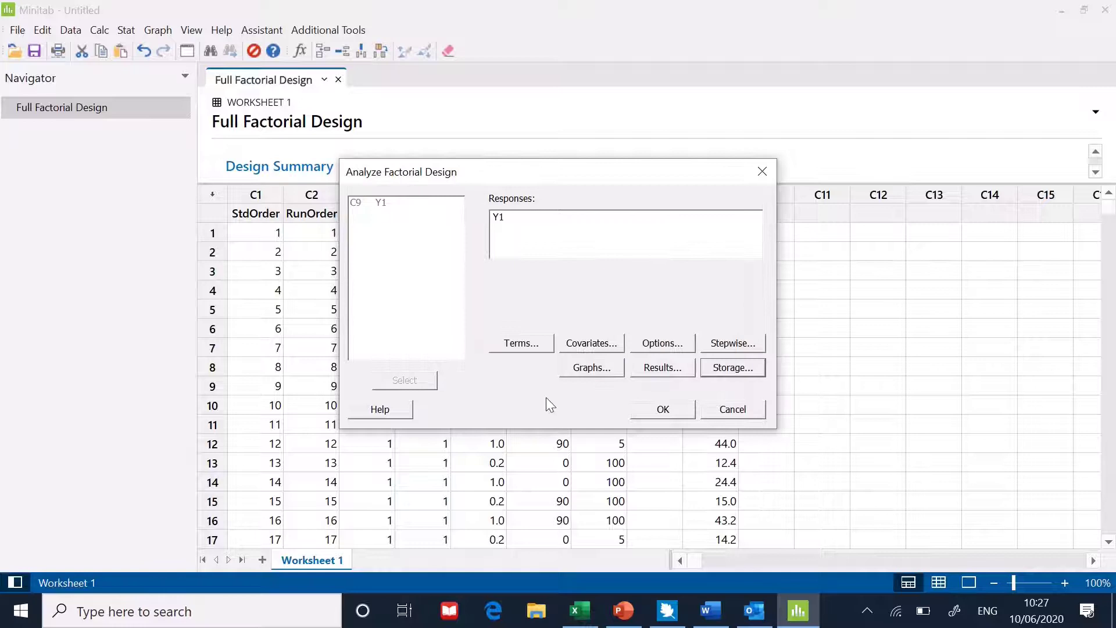
click(646, 409)
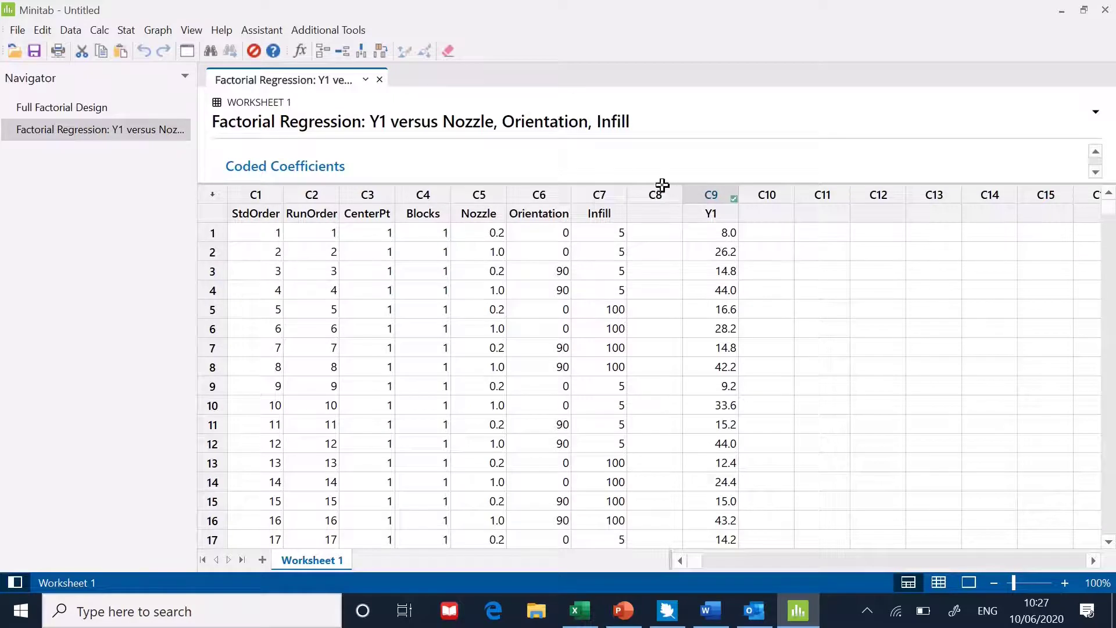
Enlarge the output area and examine the coded coefficients table and the Pareto chart of the standardized effects.
drag(662, 182, 661, 491)
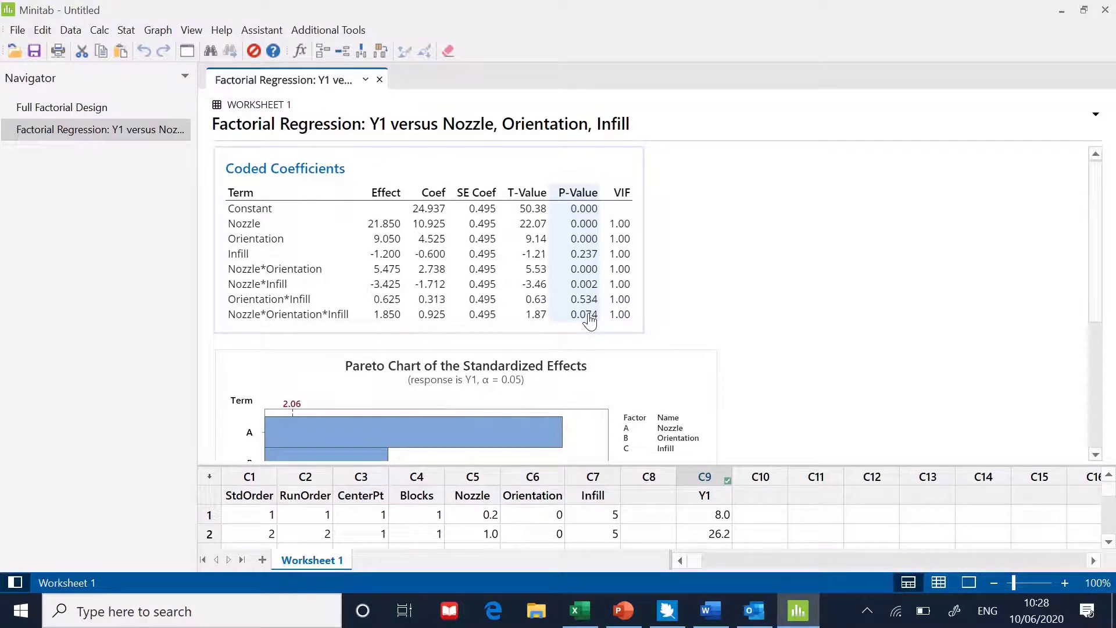
scroll(1093, 457, down, 5)
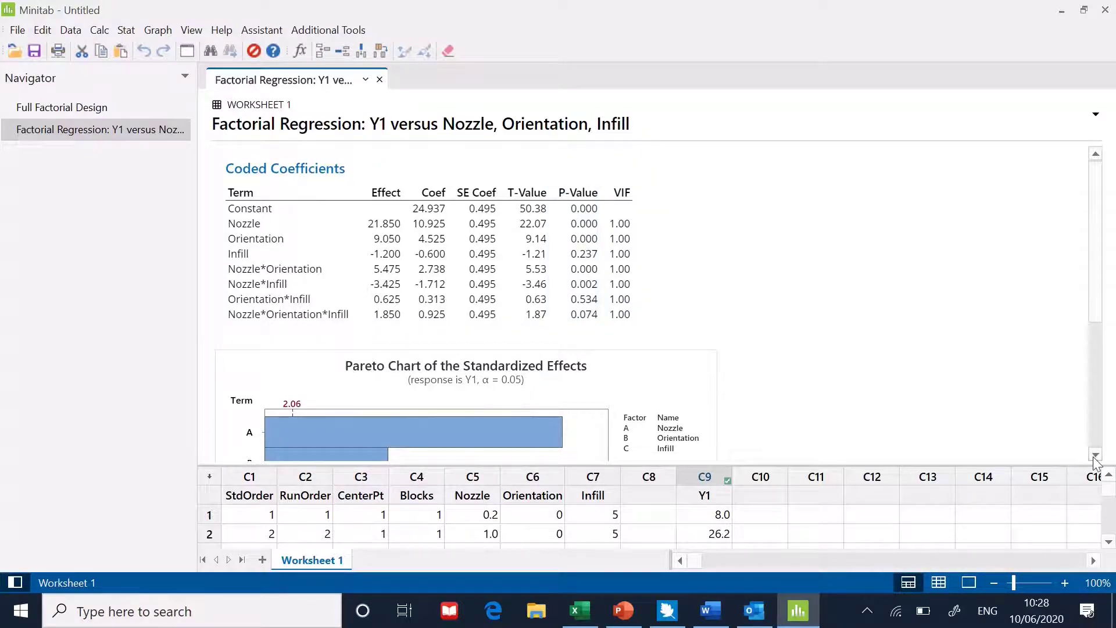
click(1096, 456)
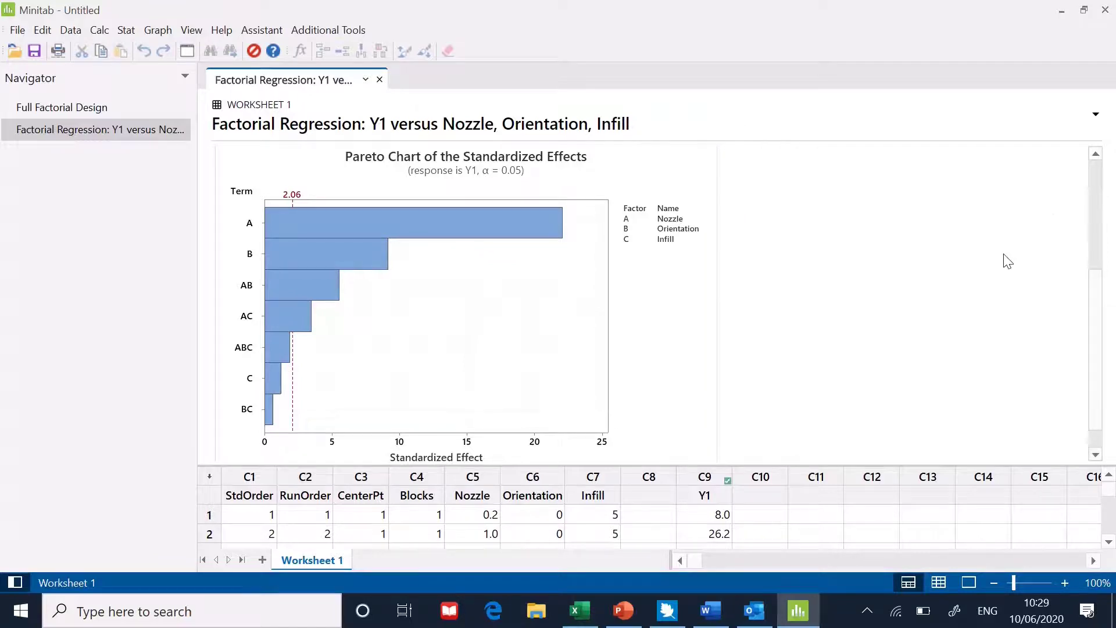
click(1096, 154)
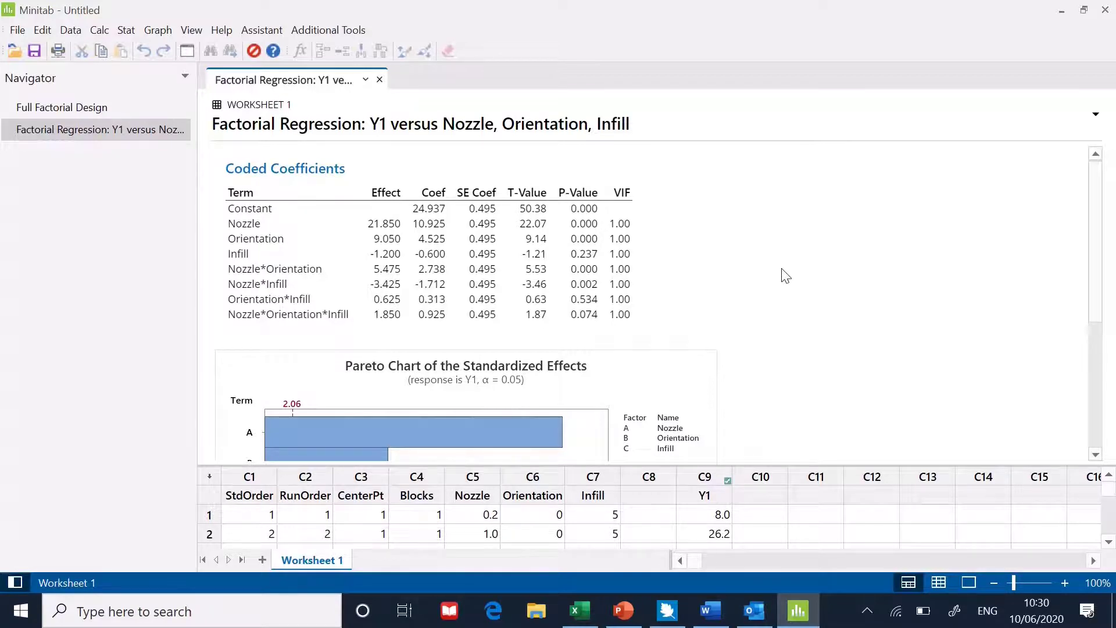
scroll(1098, 460, down, 5)
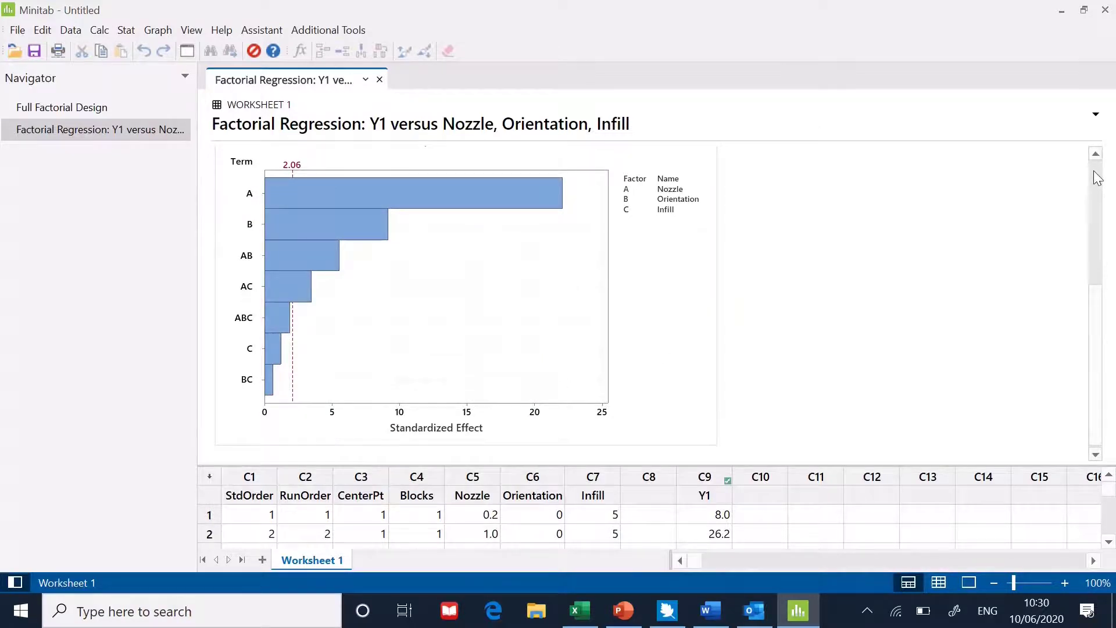
scroll(1095, 179, up, 5)
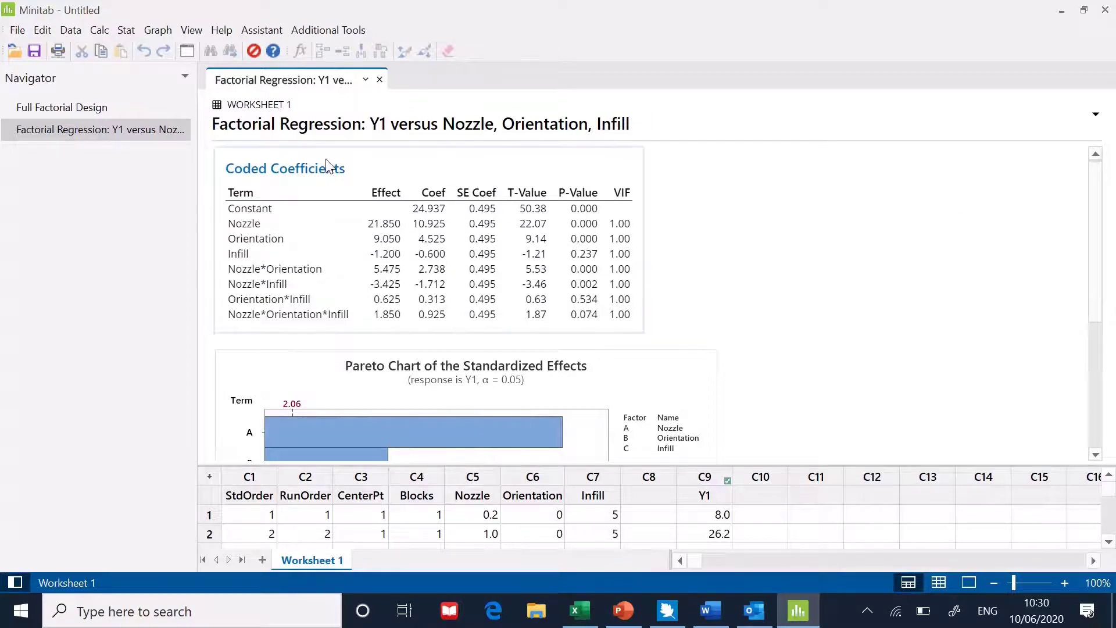
Start the Factorial Plots command for Y1 with Nozzle, Orientation and Infill, displaying only model terms.
click(124, 32)
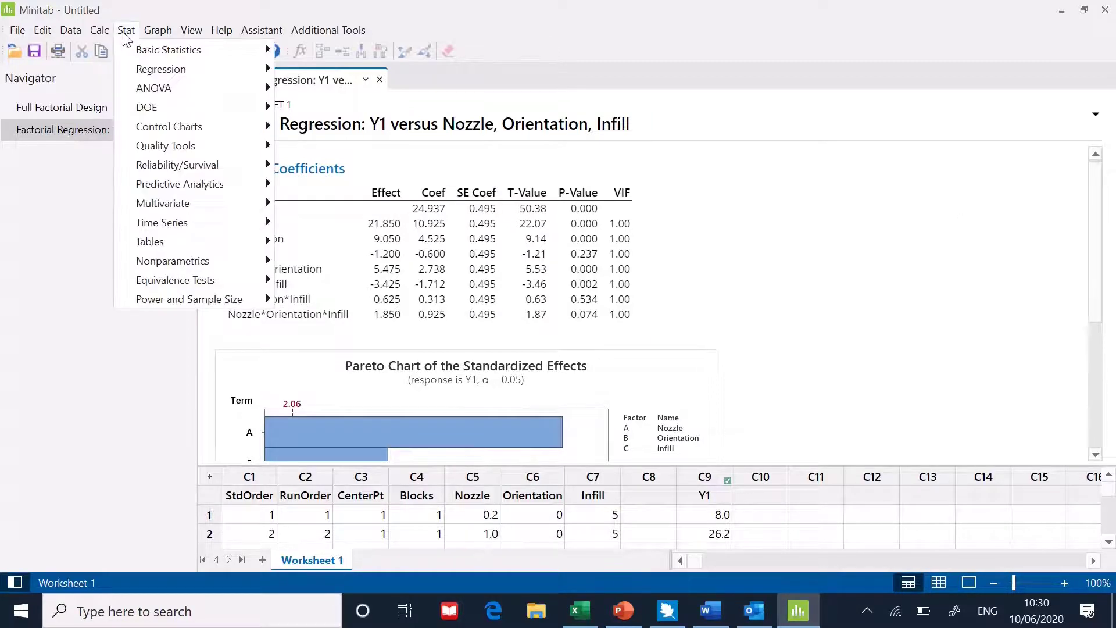
mouse_move(150, 109)
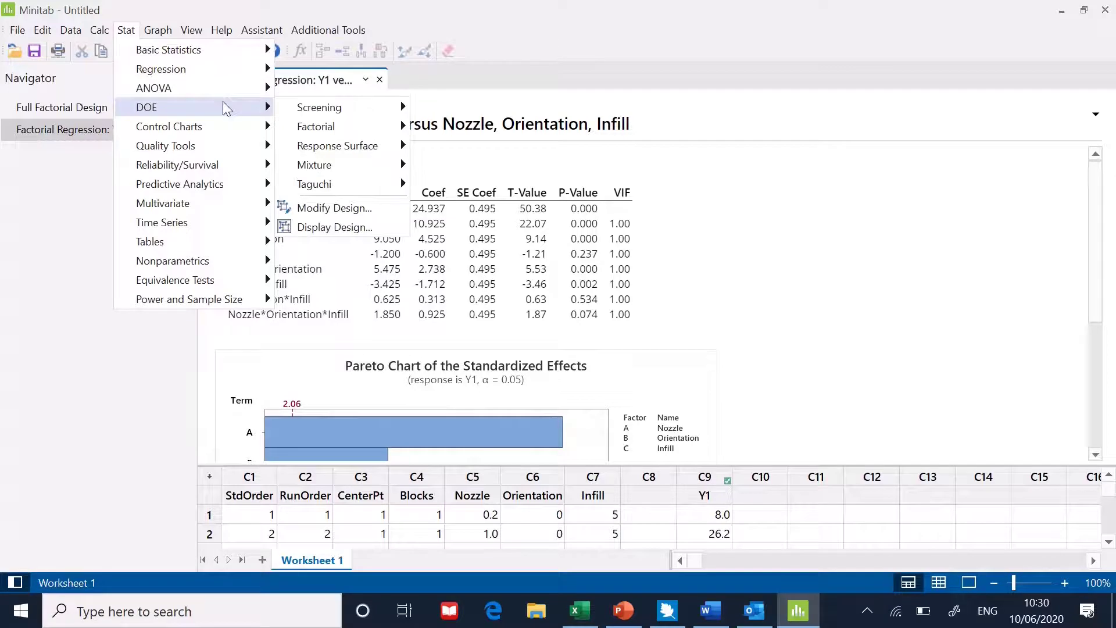
mouse_move(399, 127)
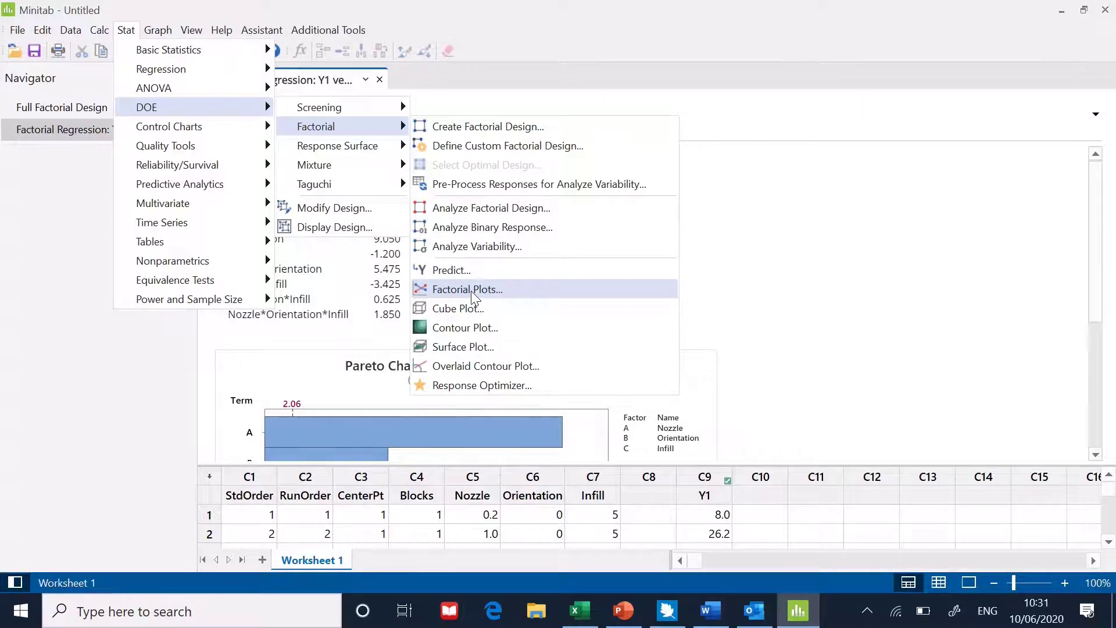
click(474, 296)
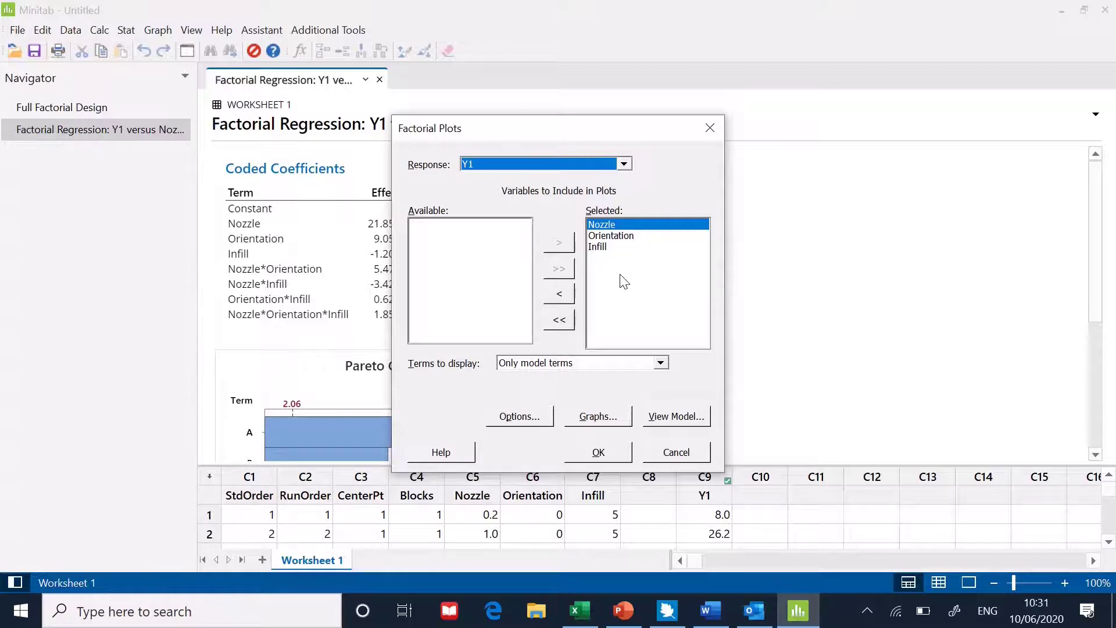
click(661, 363)
click(660, 366)
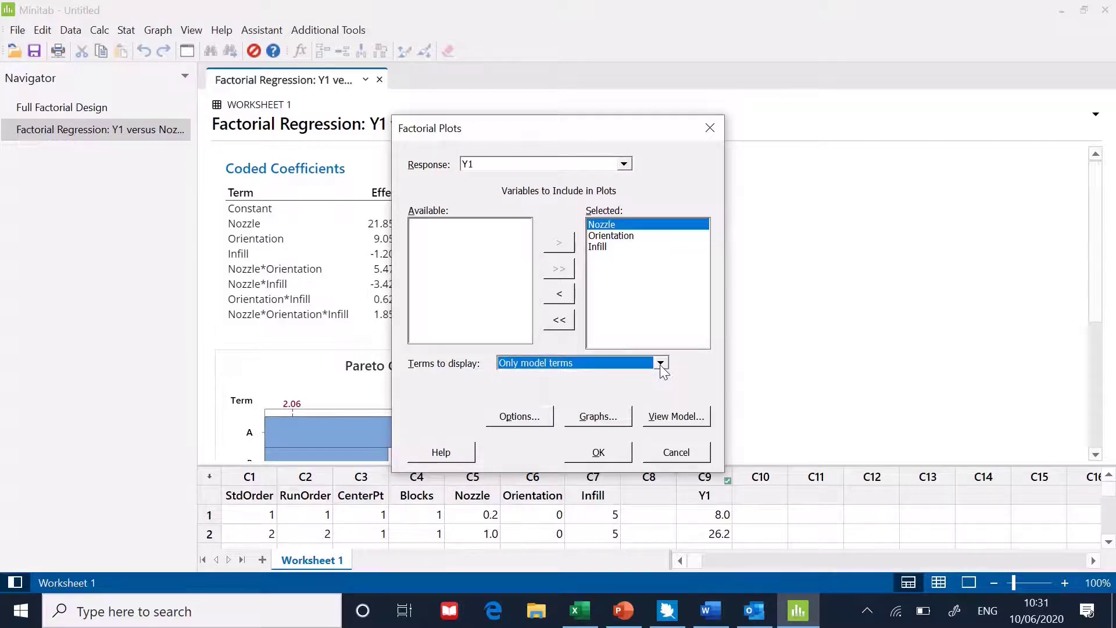
click(661, 364)
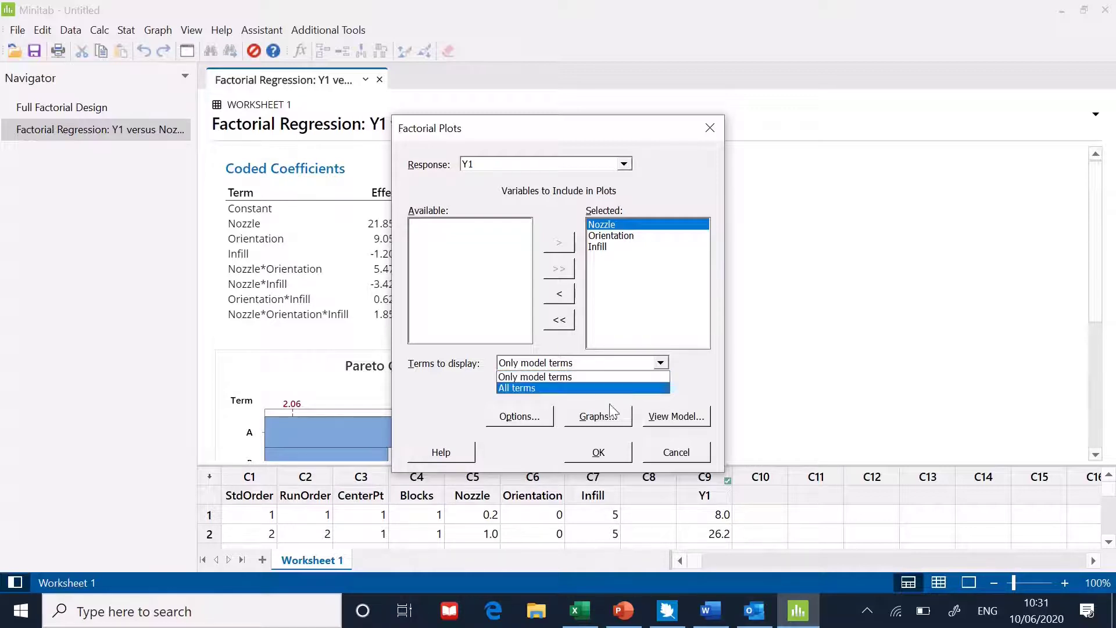
click(601, 422)
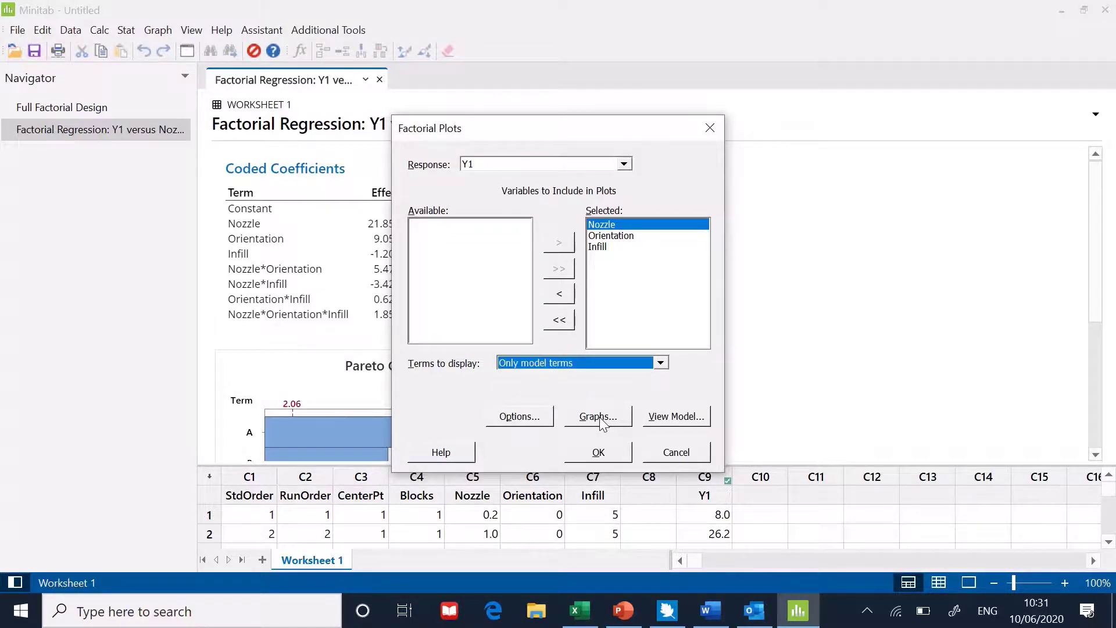
Generate the main effects plot and the interaction plot for Y1, with the interactions in a lower left matrix.
click(601, 423)
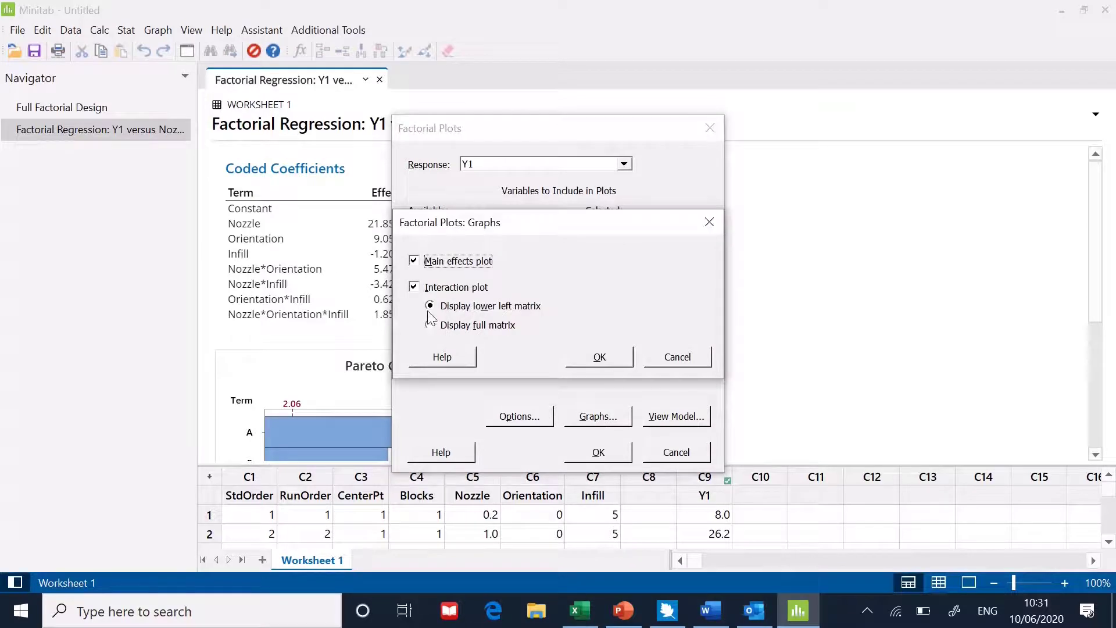
click(415, 263)
click(416, 288)
click(416, 288)
click(592, 358)
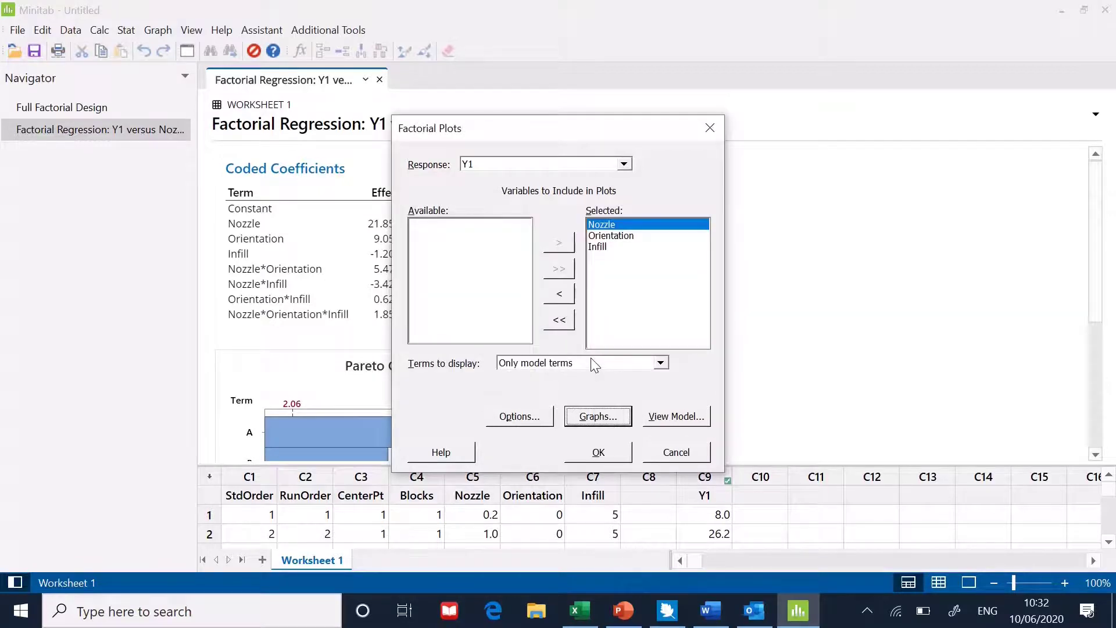
click(599, 452)
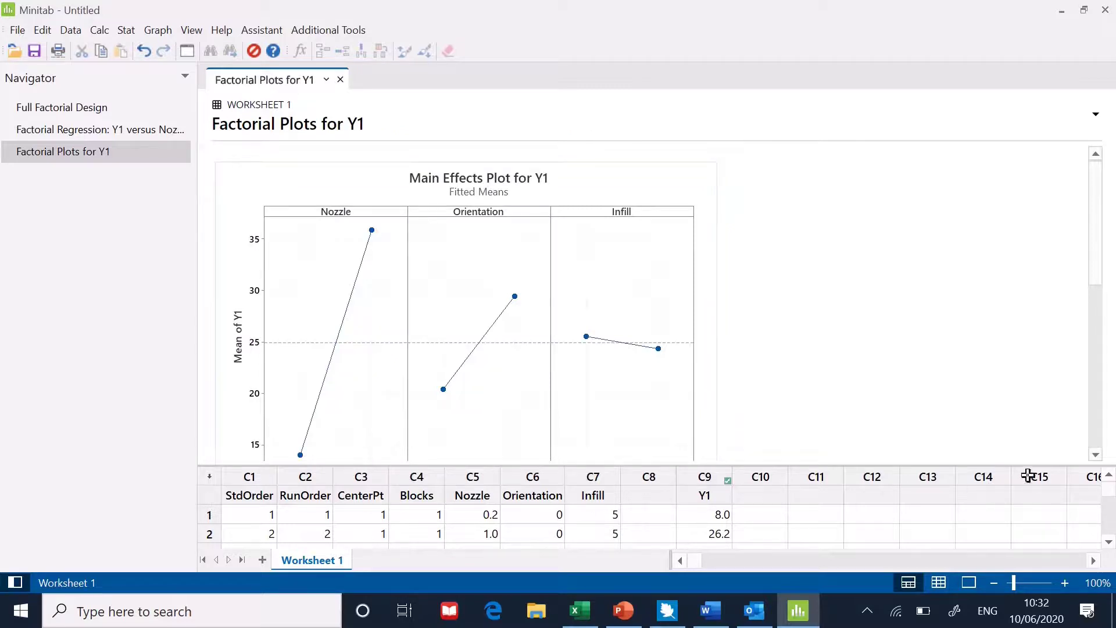
Open the main effects plot for Y1 in the graph editor, examine its Nozzle points and close it without changes.
click(566, 289)
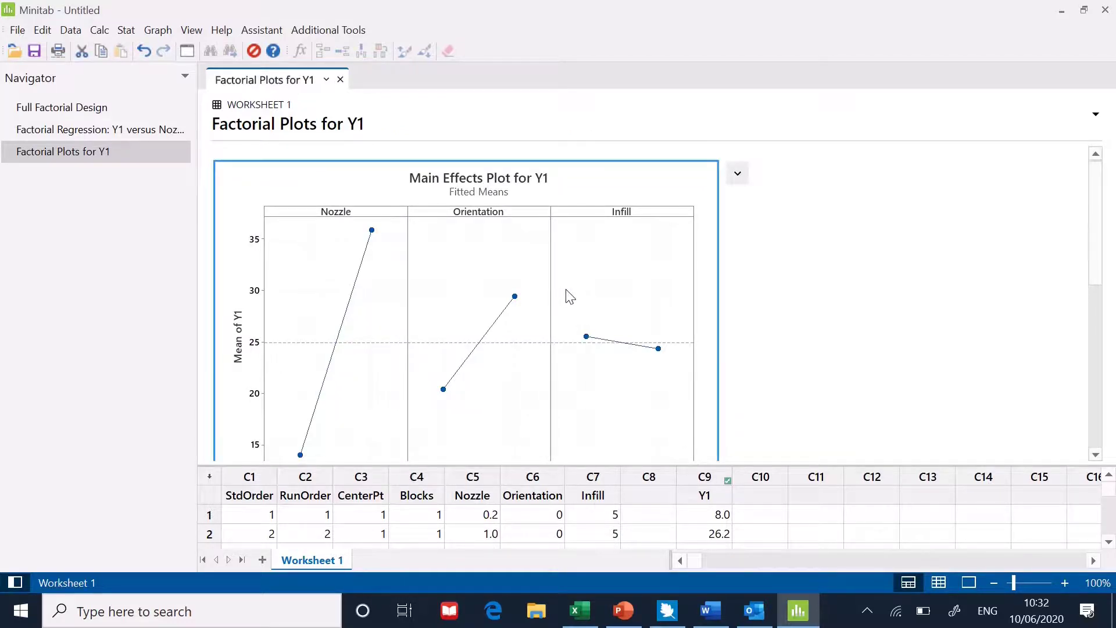
double_click(569, 295)
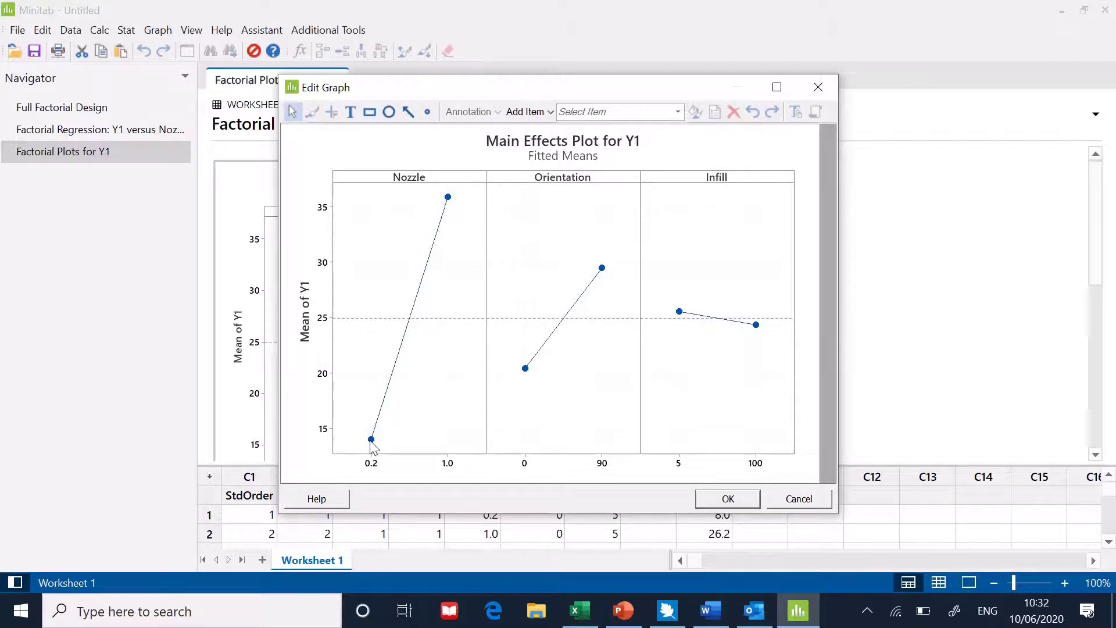
mouse_move(372, 445)
mouse_move(448, 200)
click(787, 499)
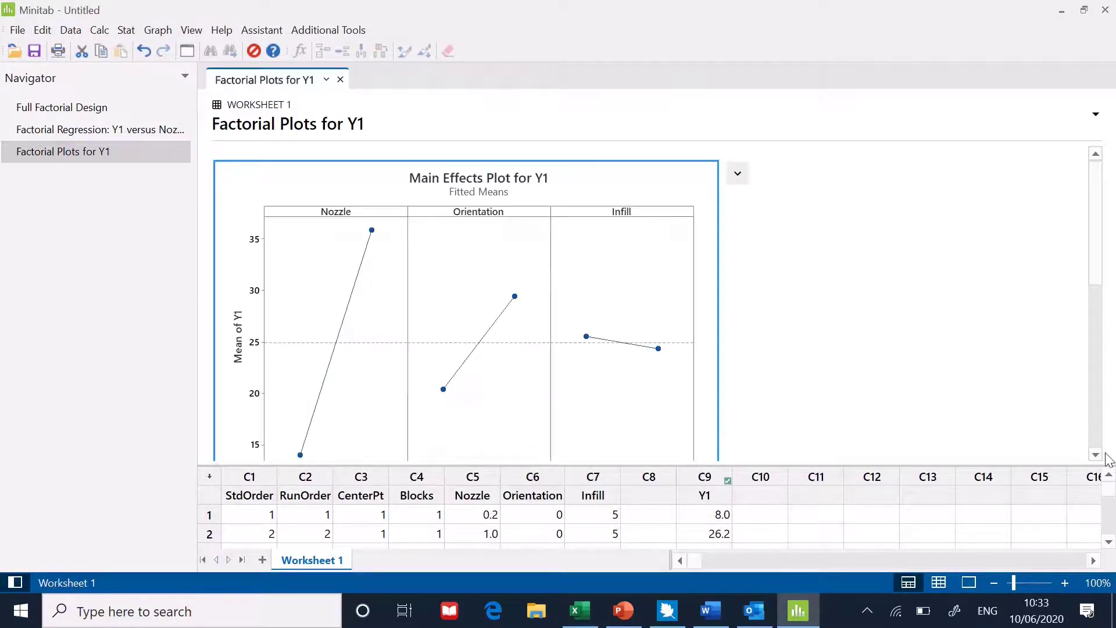
View the interaction plot for Y1 in a maximized graph editor, examine the factor pairs and close it.
scroll(1097, 456, down, 10)
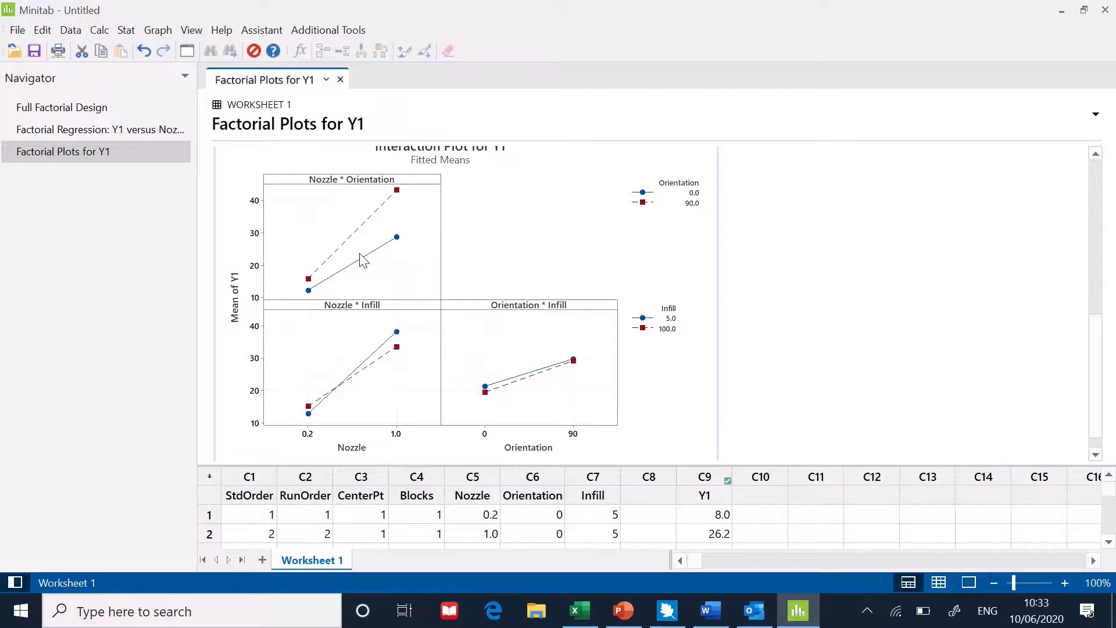
double_click(459, 250)
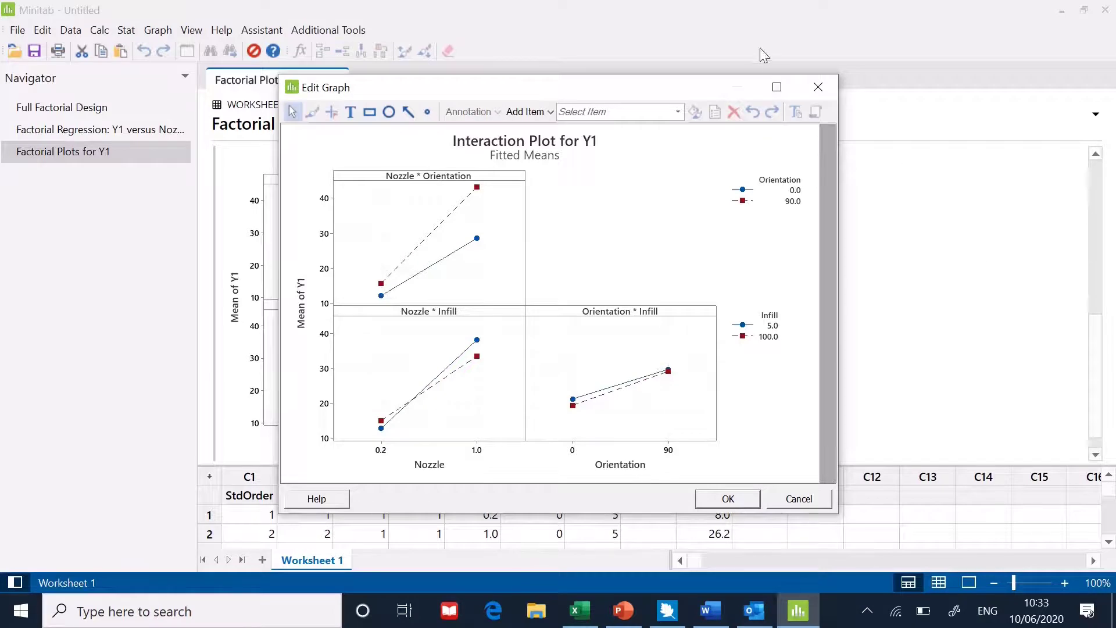
click(777, 88)
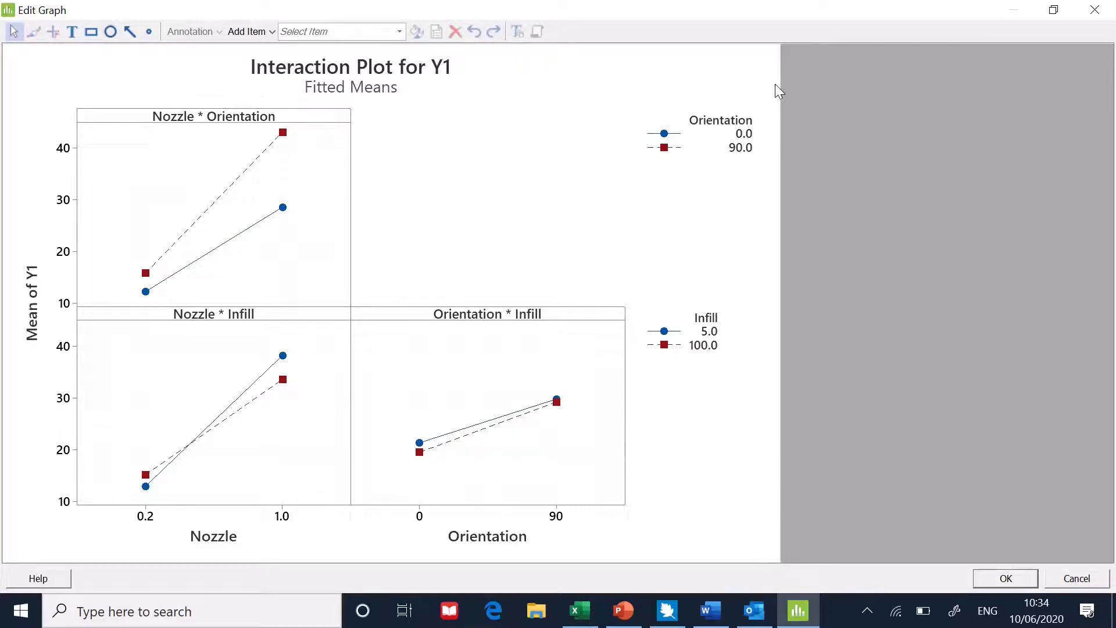
click(1092, 12)
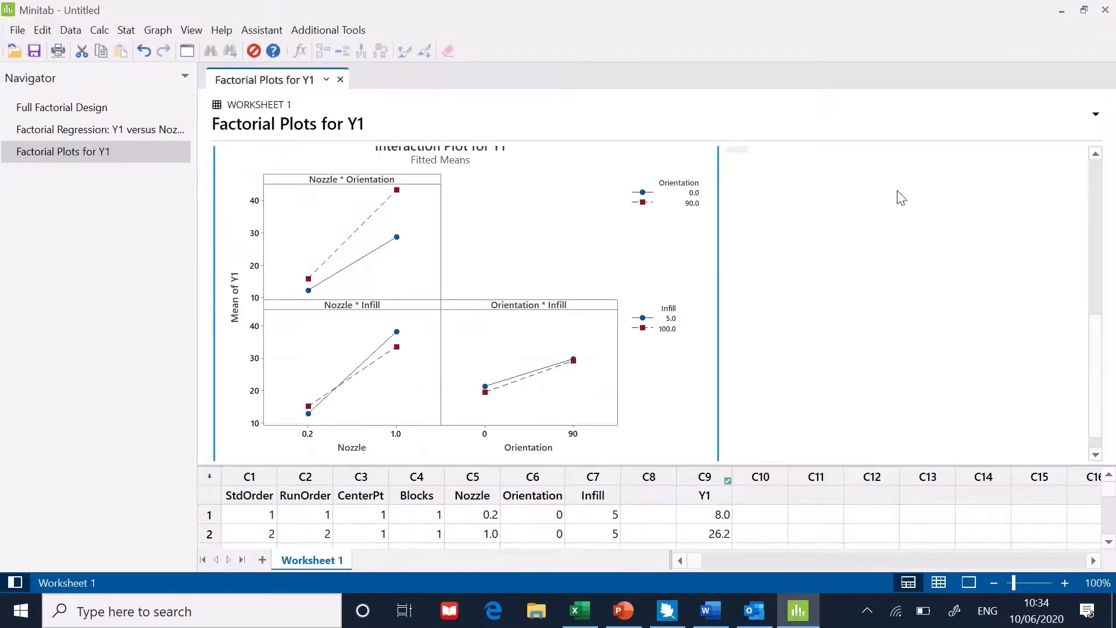
Start a single surface plot of Y1 with Nozzle and Orientation as axes, and move the dialog clear of the interaction plot.
click(125, 32)
mouse_move(161, 107)
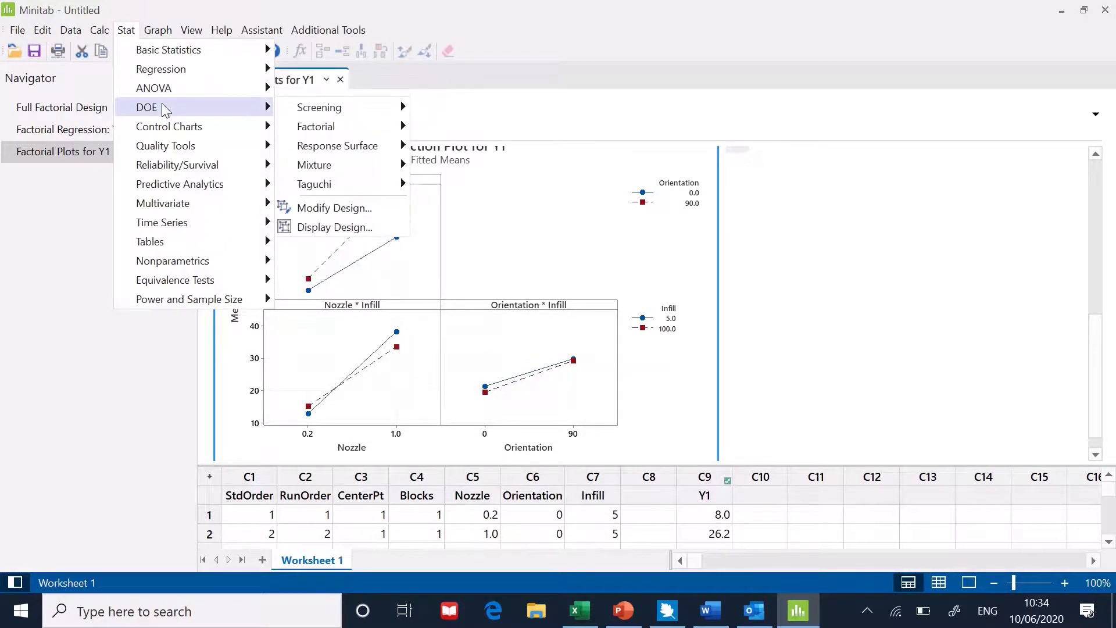
mouse_move(319, 128)
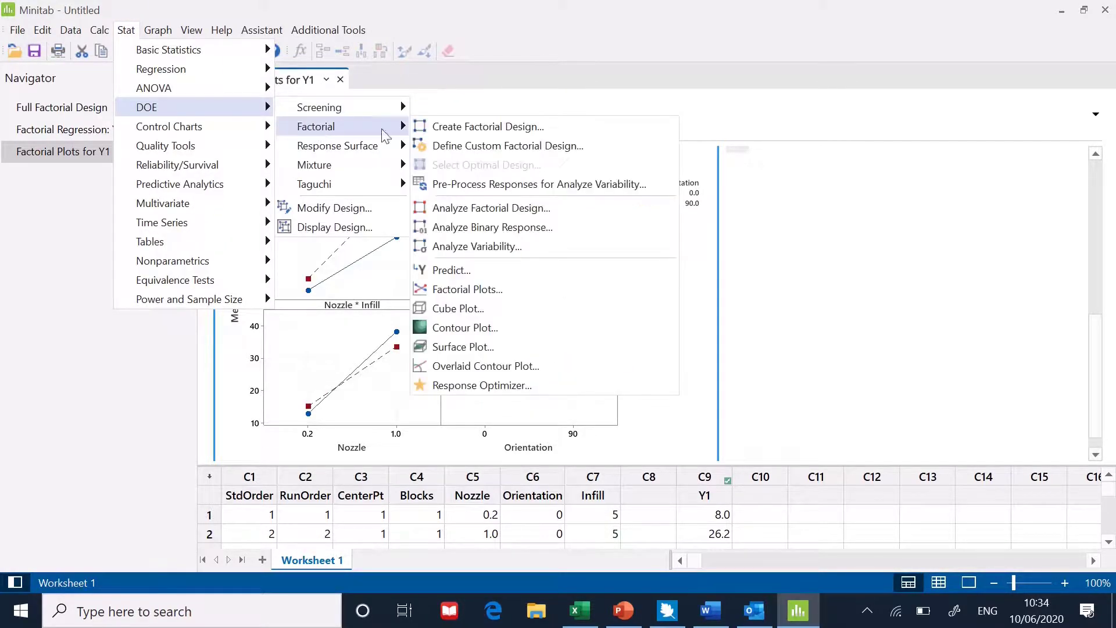
click(463, 347)
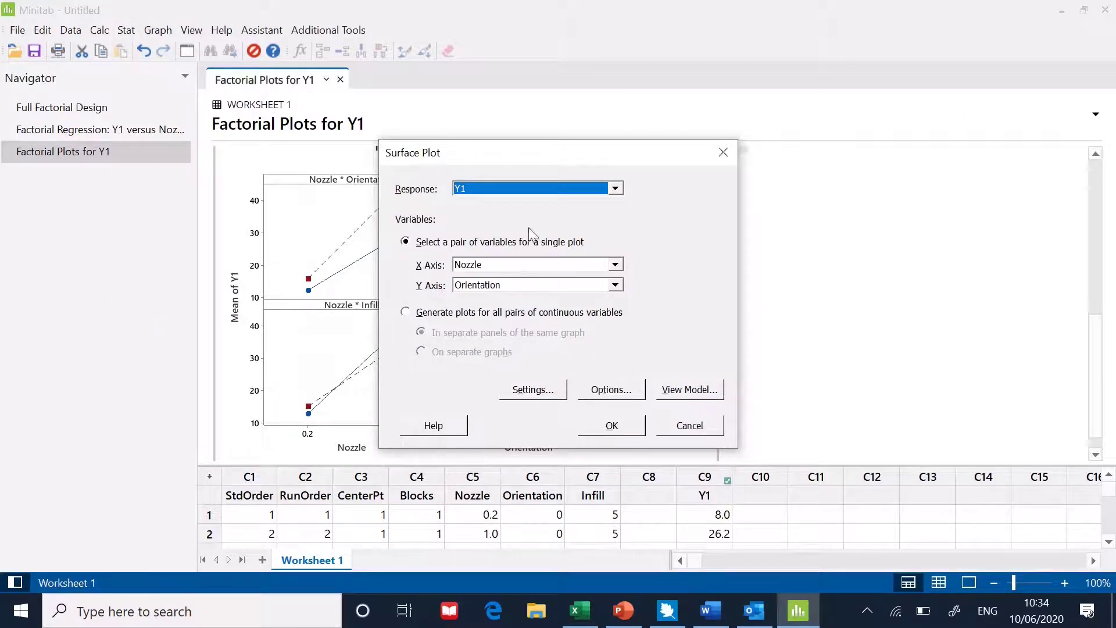
drag(528, 160, 690, 163)
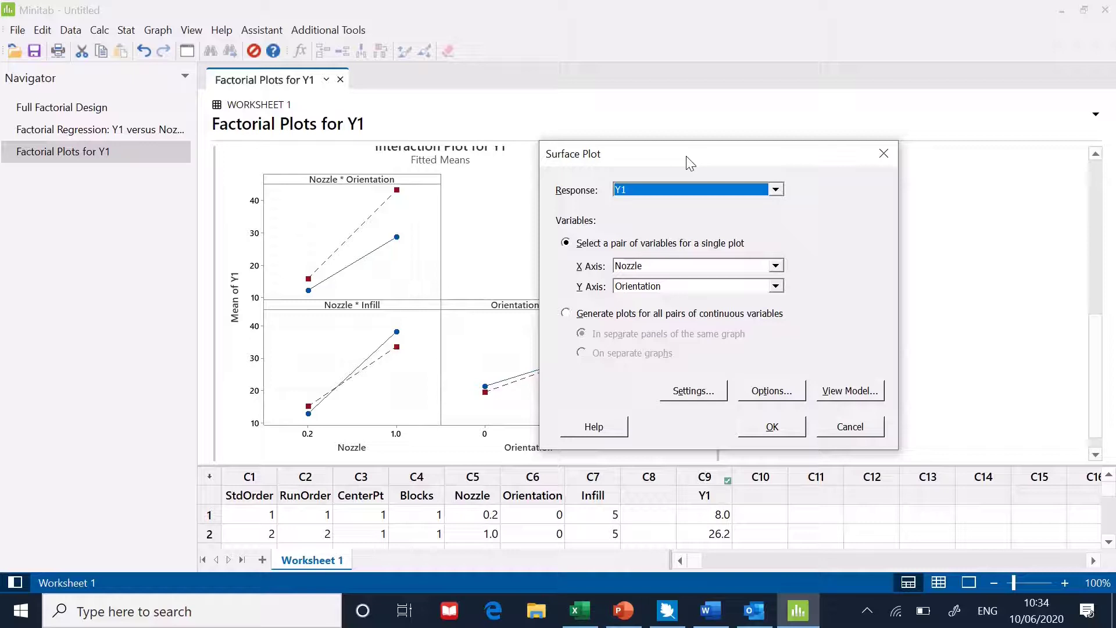
drag(689, 161, 786, 164)
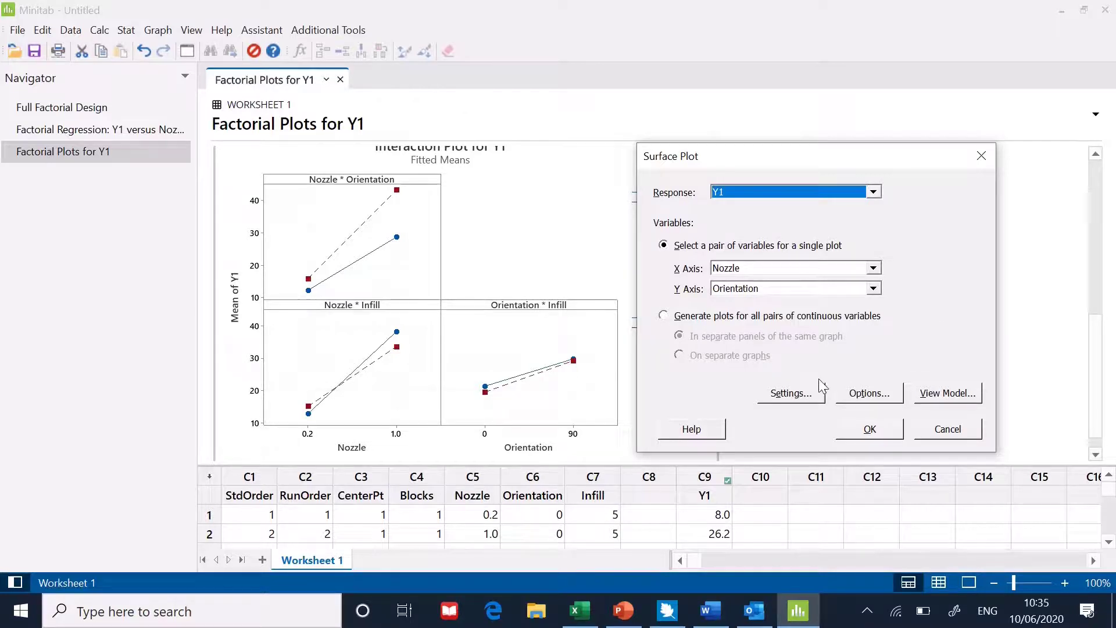
Generate the surface plot with Infill held at 52.5 and no custom title, and compare it with the interaction plot.
click(801, 399)
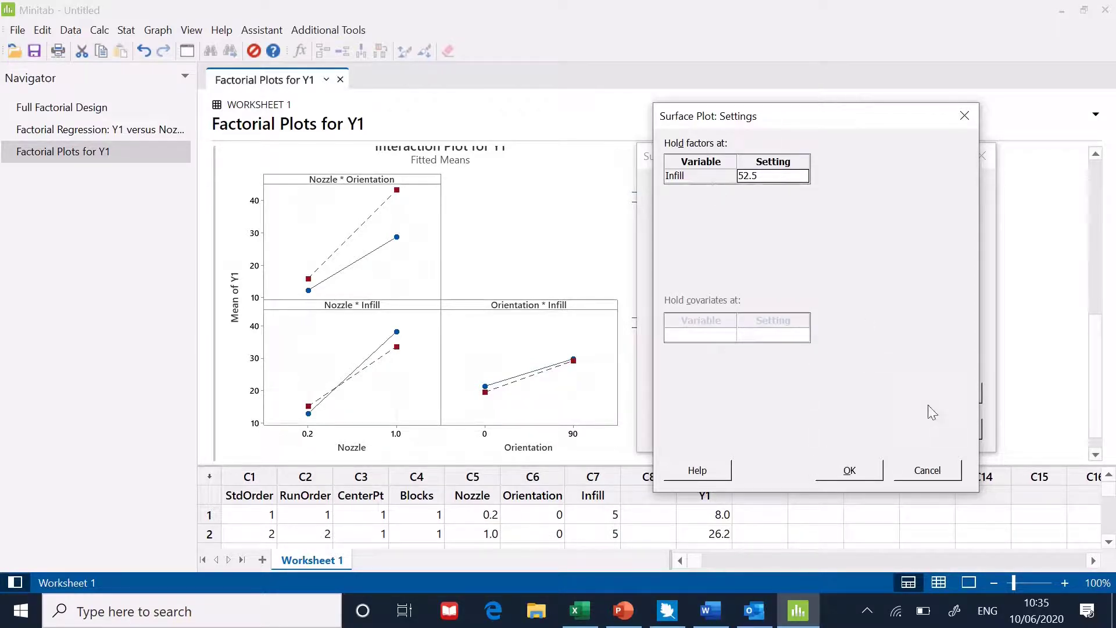
click(850, 472)
click(854, 400)
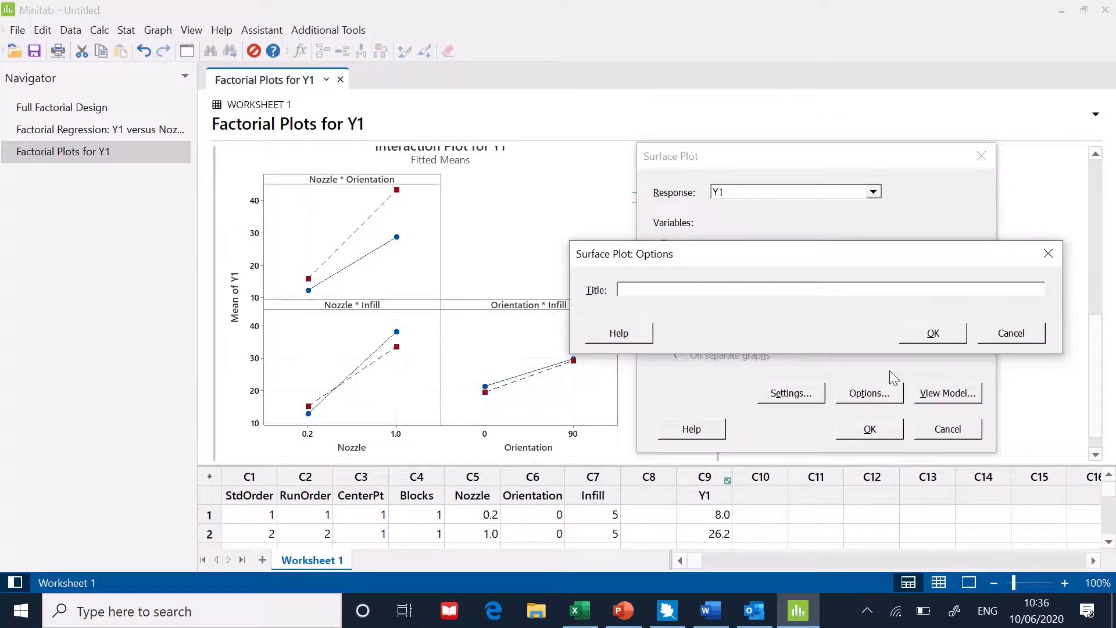
click(992, 335)
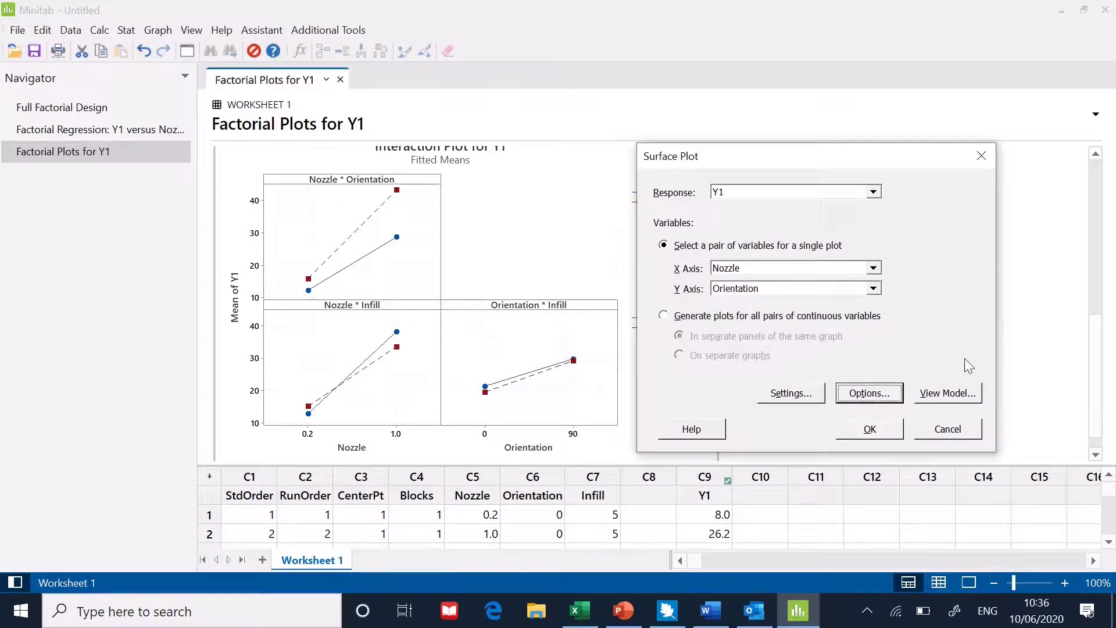
click(870, 429)
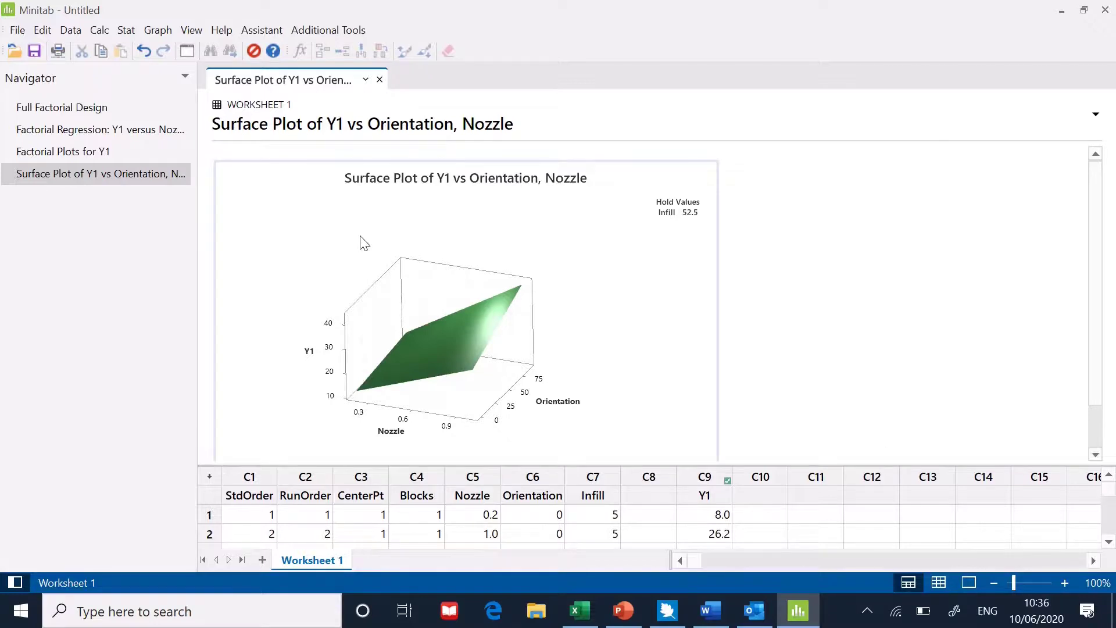
click(101, 155)
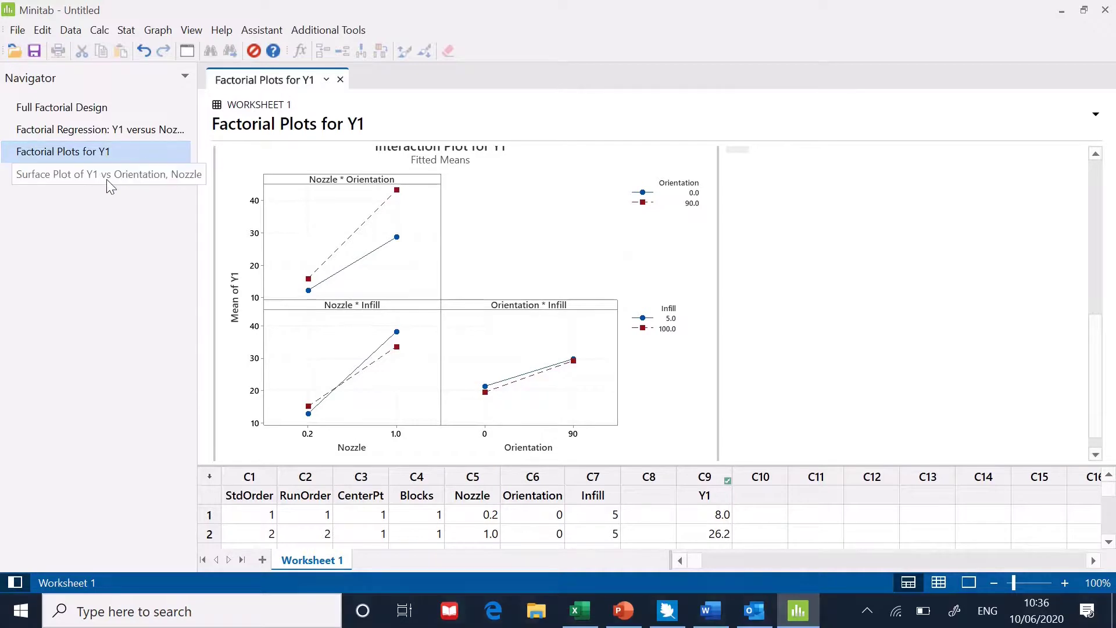
click(108, 182)
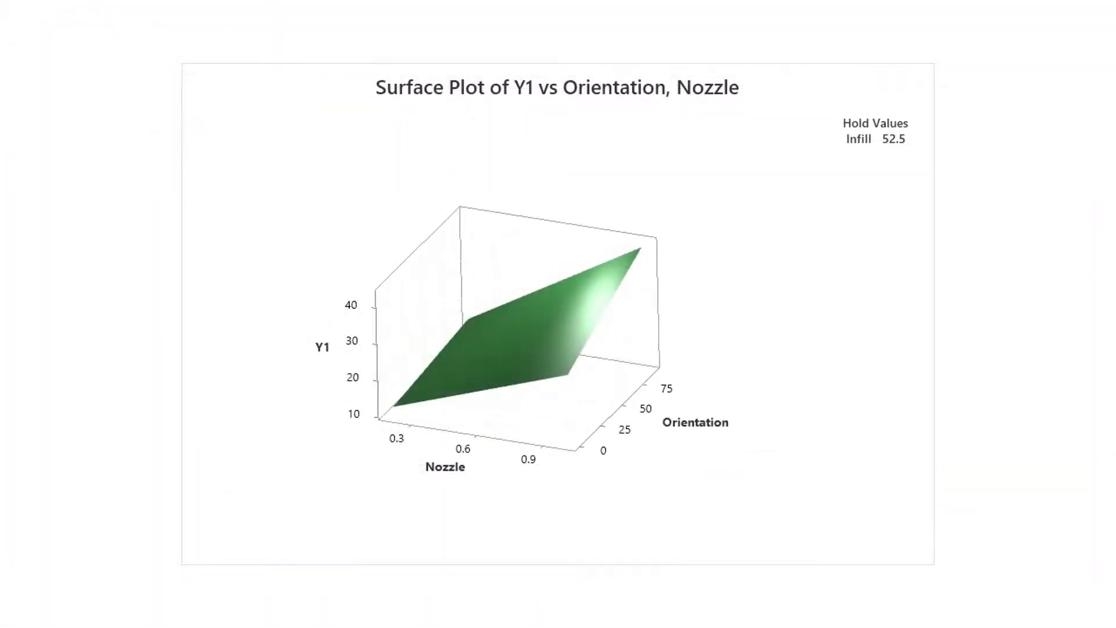